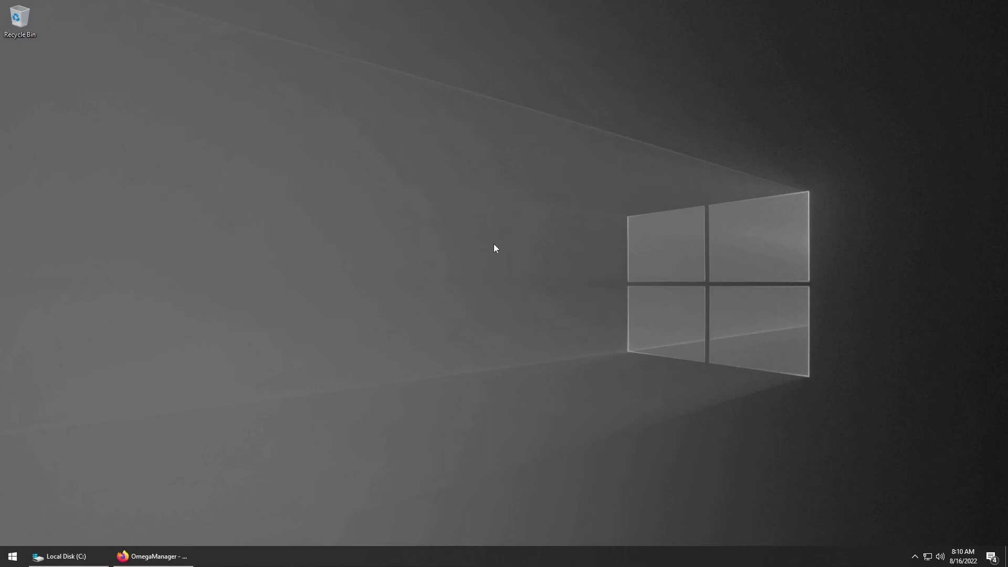
- Enable Beta Unicode UTF-8 as the system locale via intl.cpl and restart Windows
key("super+r")
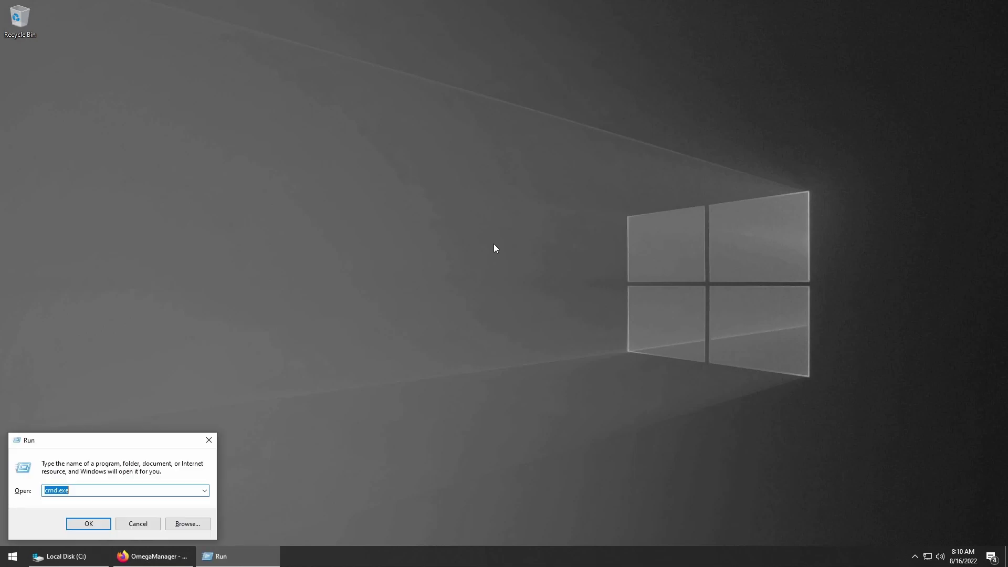
type("intl")
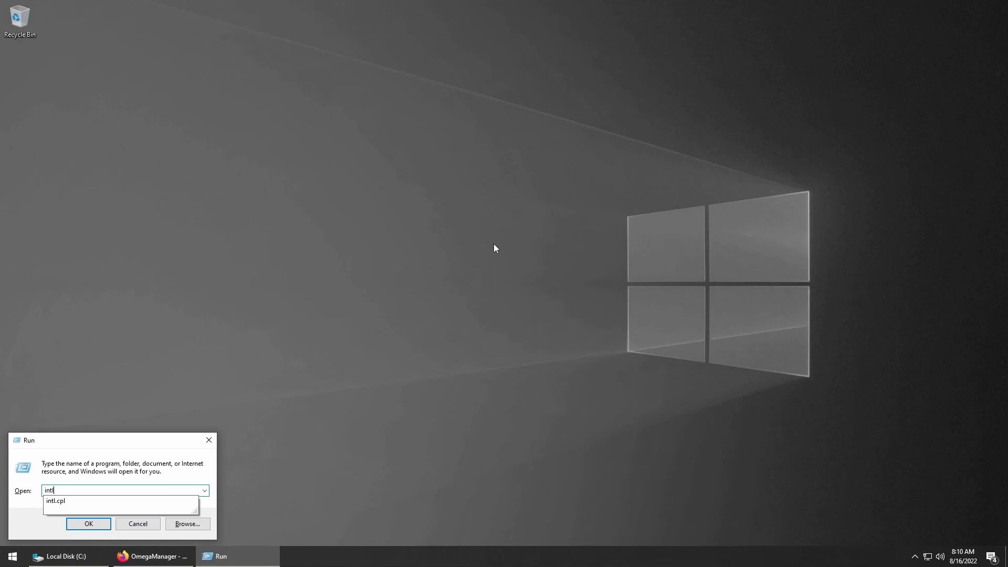
type(".cpl")
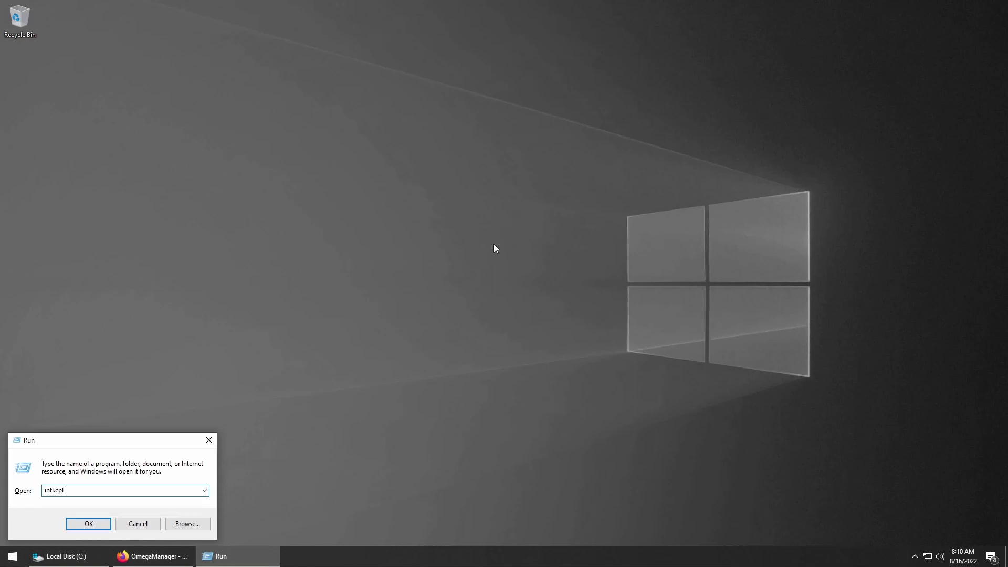
key("Return")
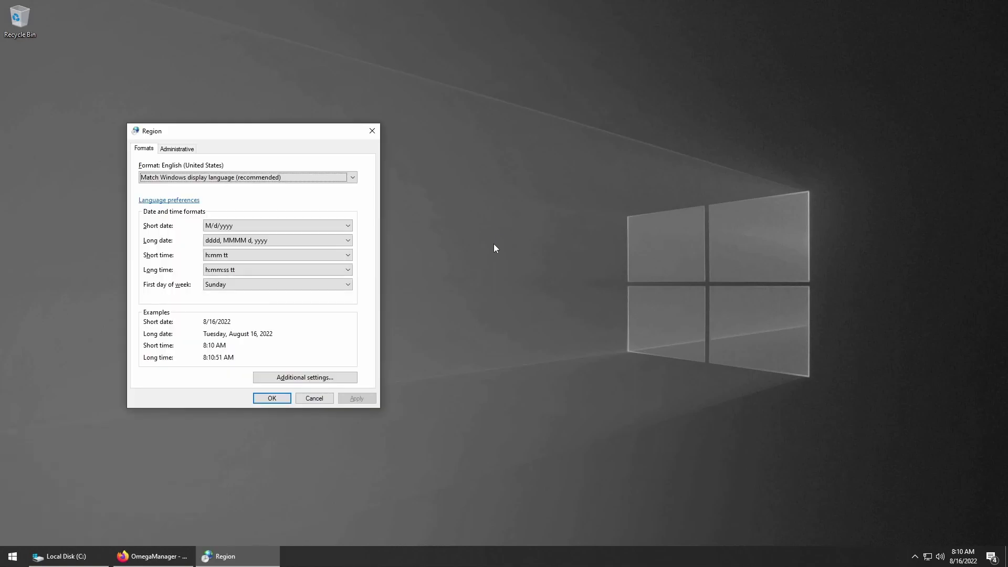
left_click(181, 151)
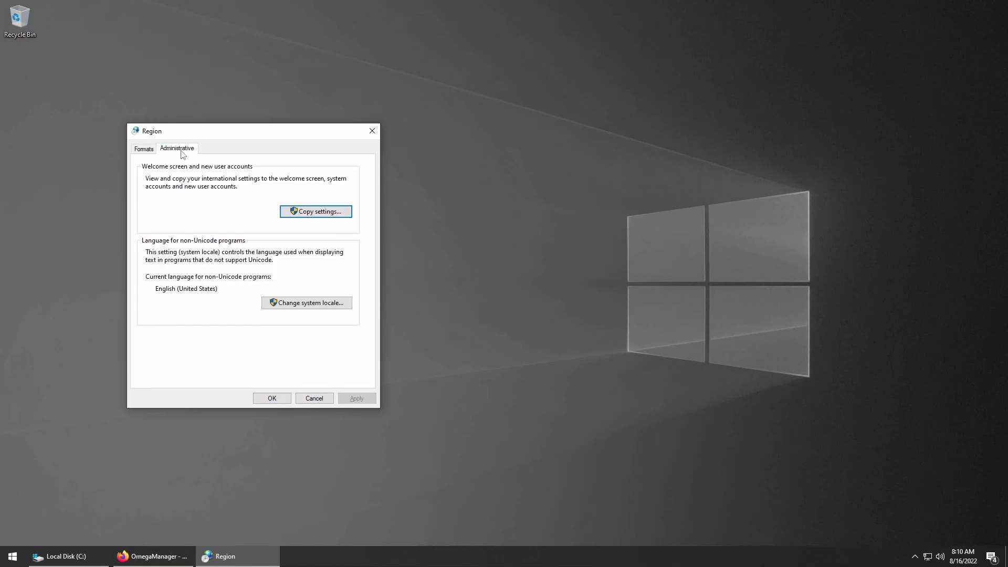
left_click(321, 305)
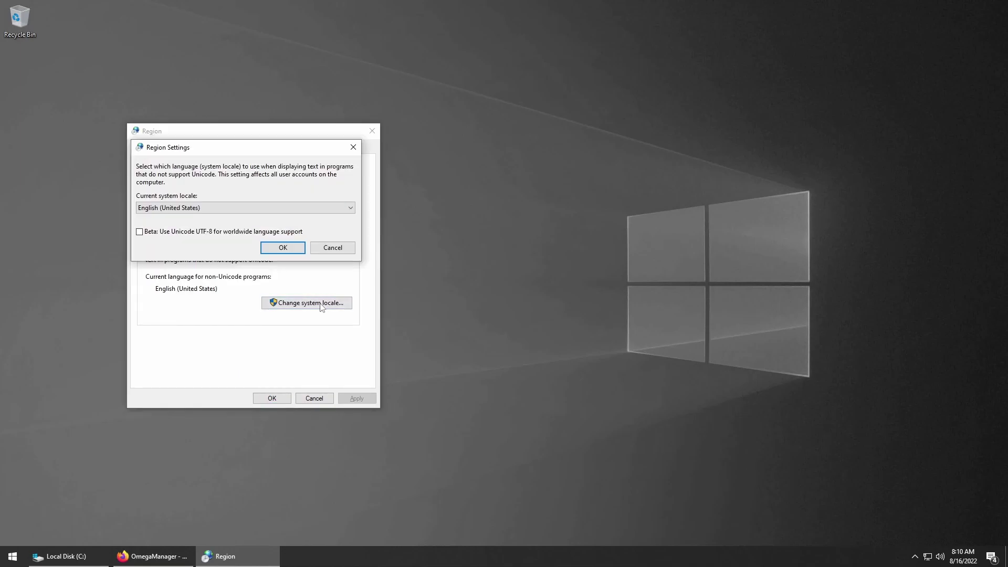
left_click(140, 232)
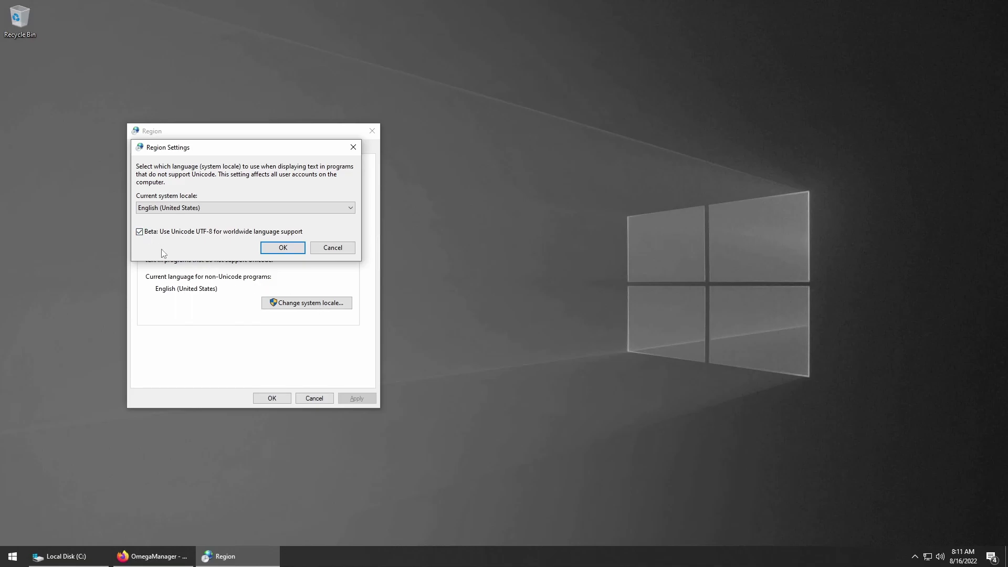
left_click(276, 249)
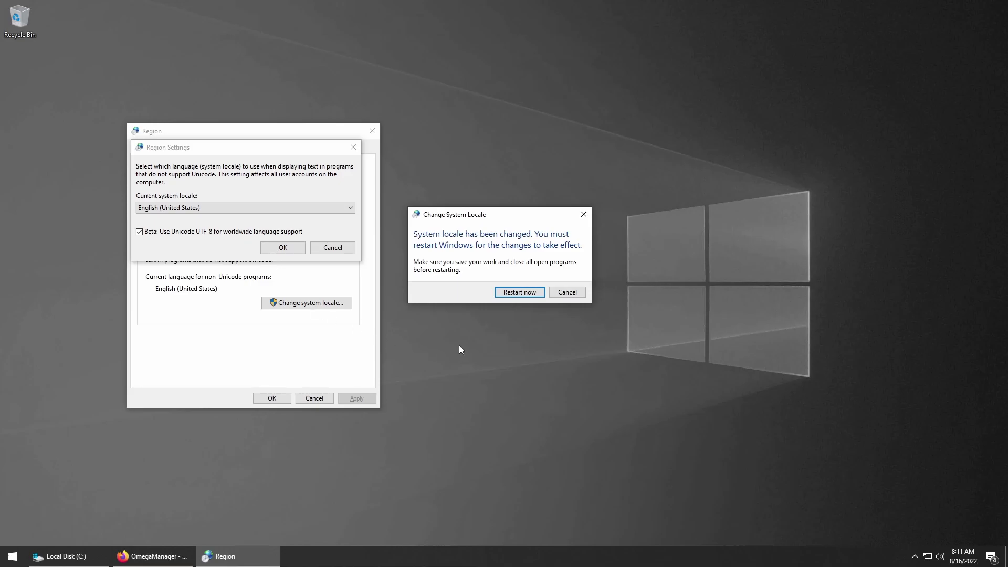
left_click(516, 292)
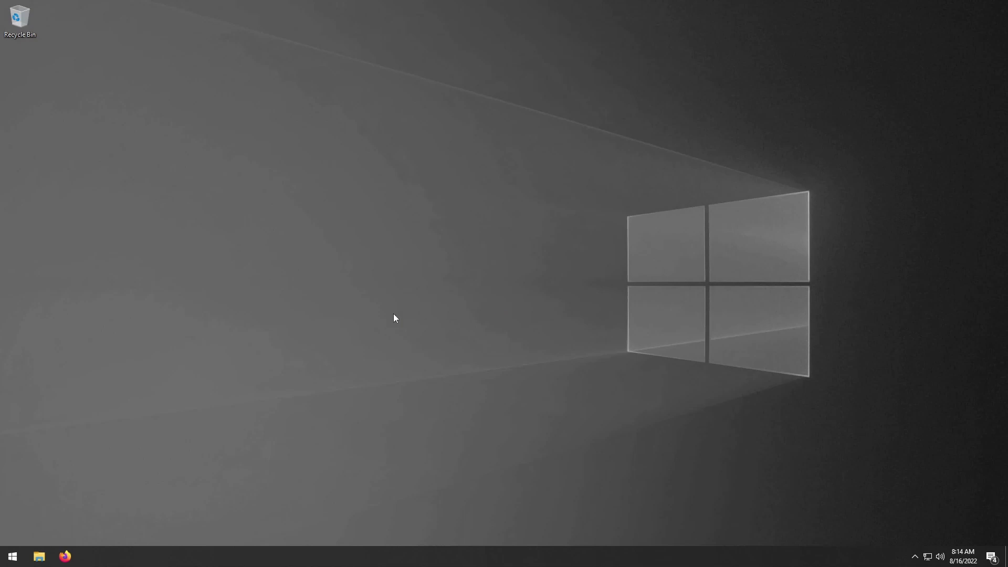
- Open the CFTools Wiki OmegaManager page at its Setup steps, with File Explorer alongside
left_click(65, 557)
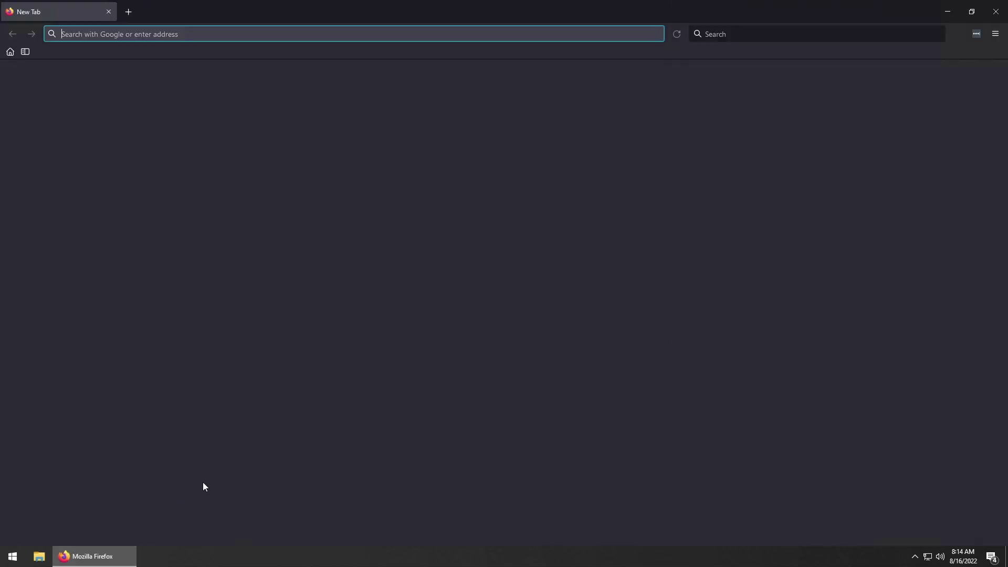
left_click(84, 53)
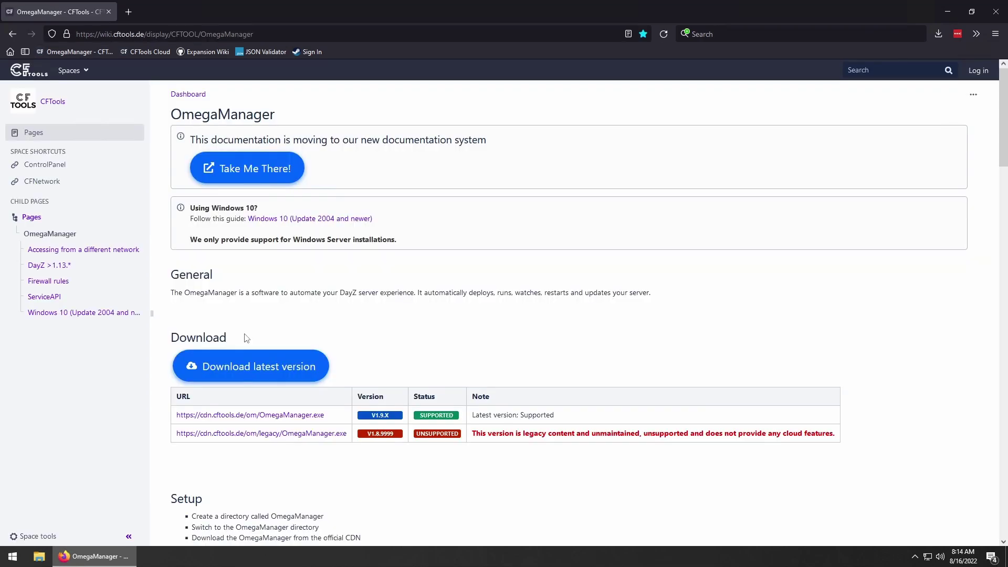
scroll(246, 338, "down", 3)
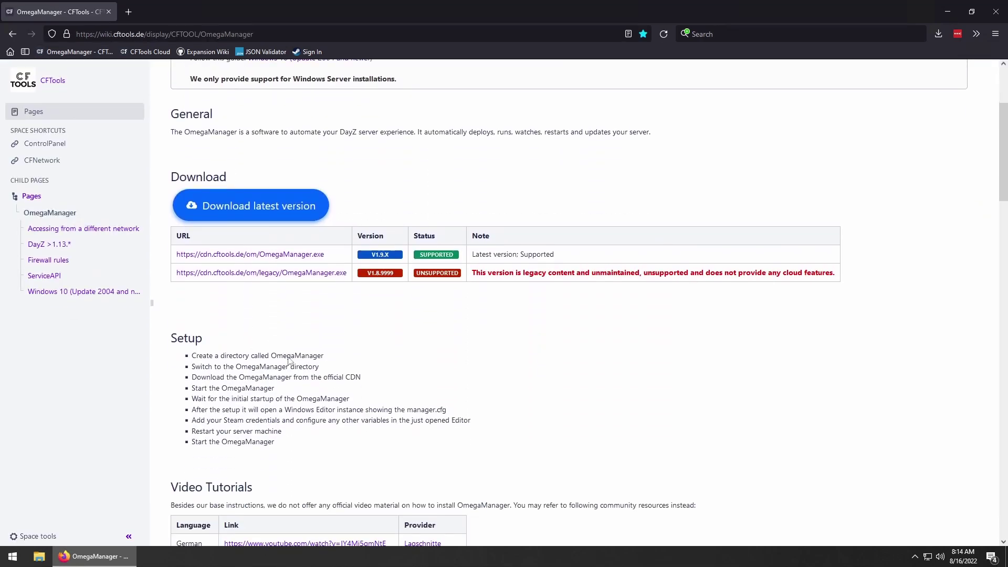
left_click_drag(324, 356, 191, 356)
left_click(38, 558)
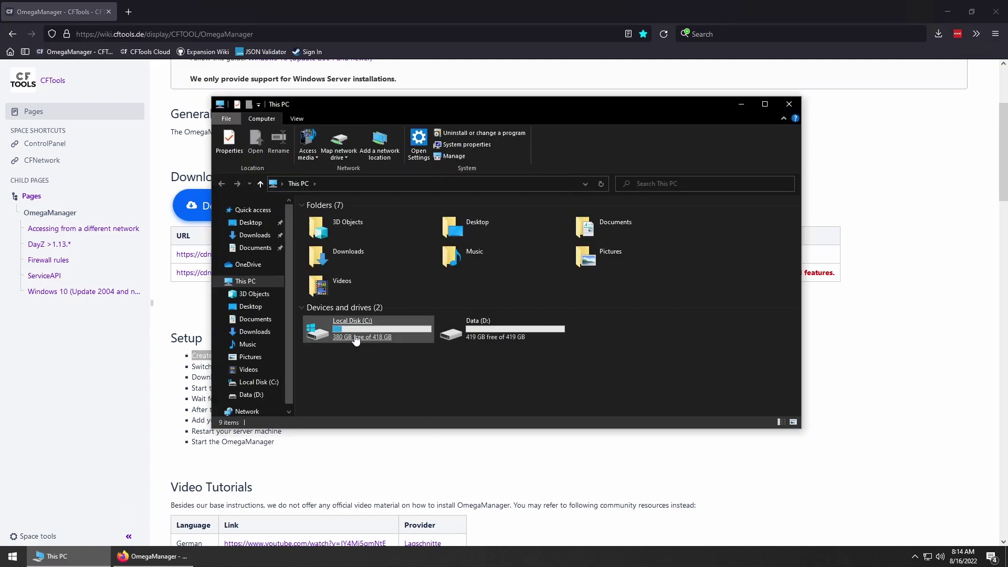
- Create a folder named OmegaManager on Local Disk (C:)
left_click(356, 340)
double_click(356, 340)
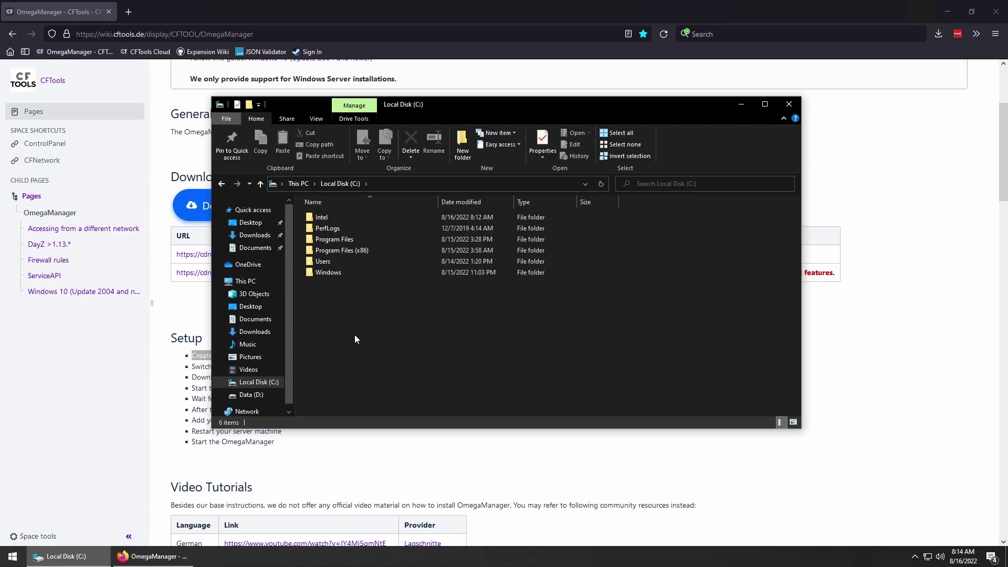
left_click(463, 144)
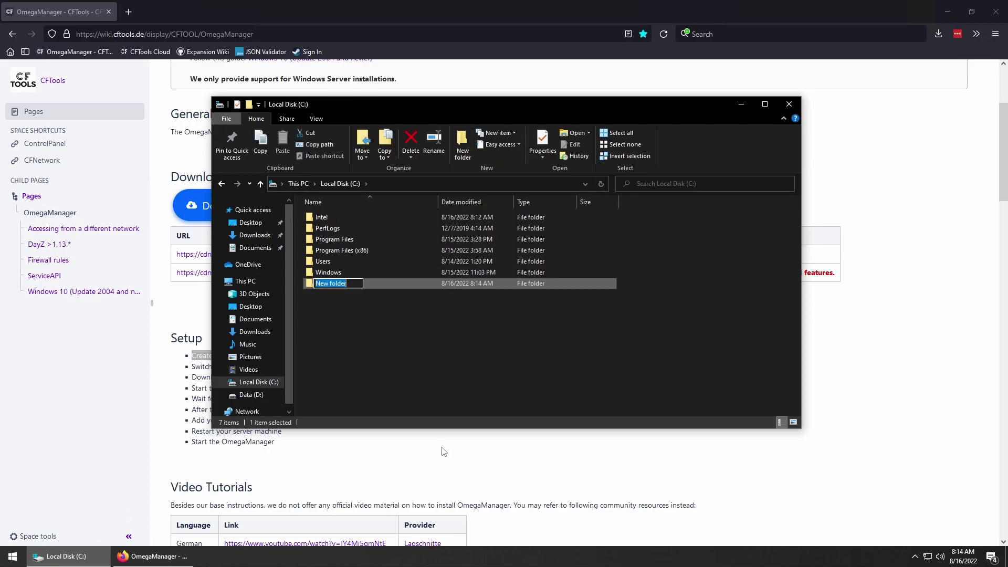
type("OmegaManager")
key("Return")
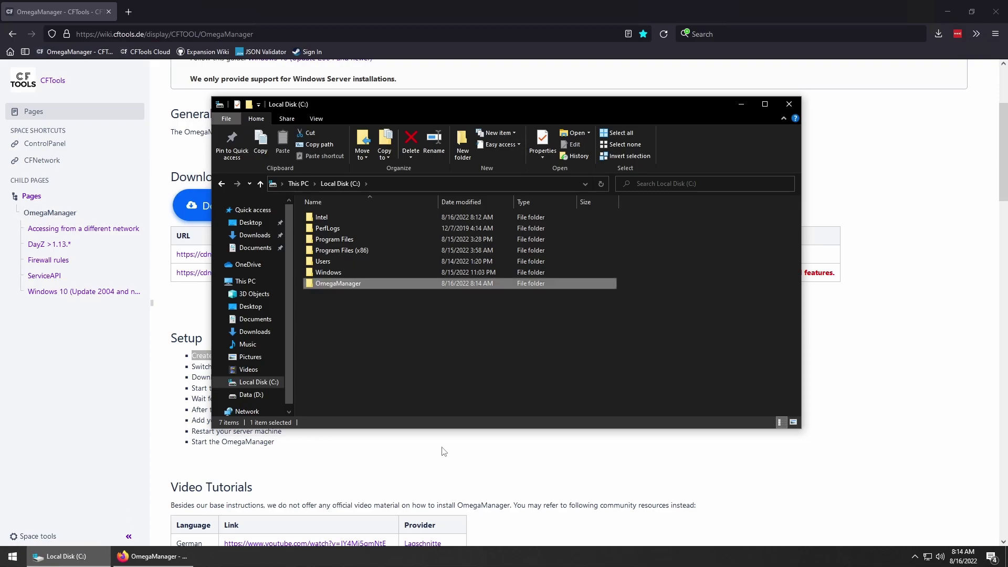
- Download the latest OmegaManager version and select OmegaManager.exe in Downloads
left_click(444, 463)
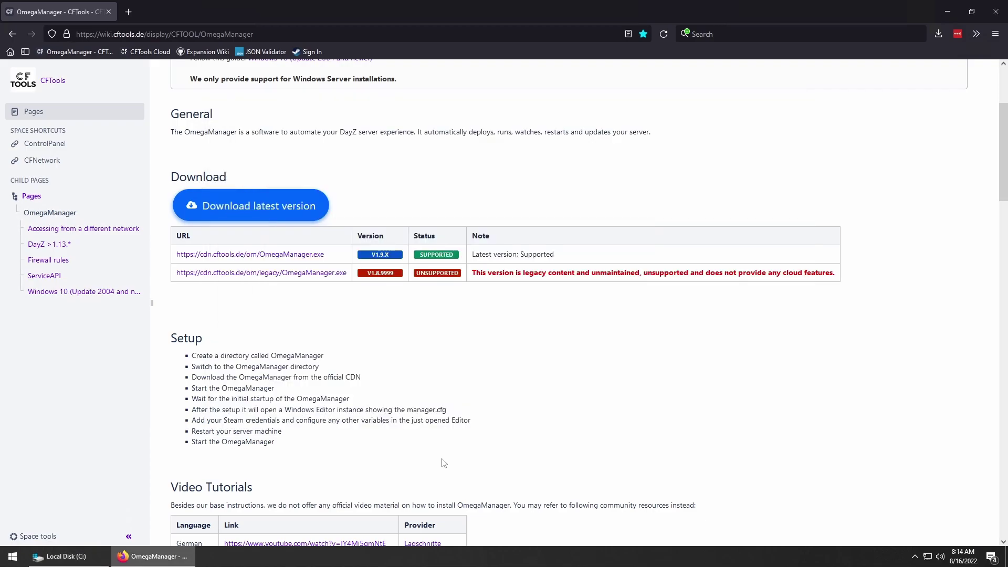
left_click(245, 210)
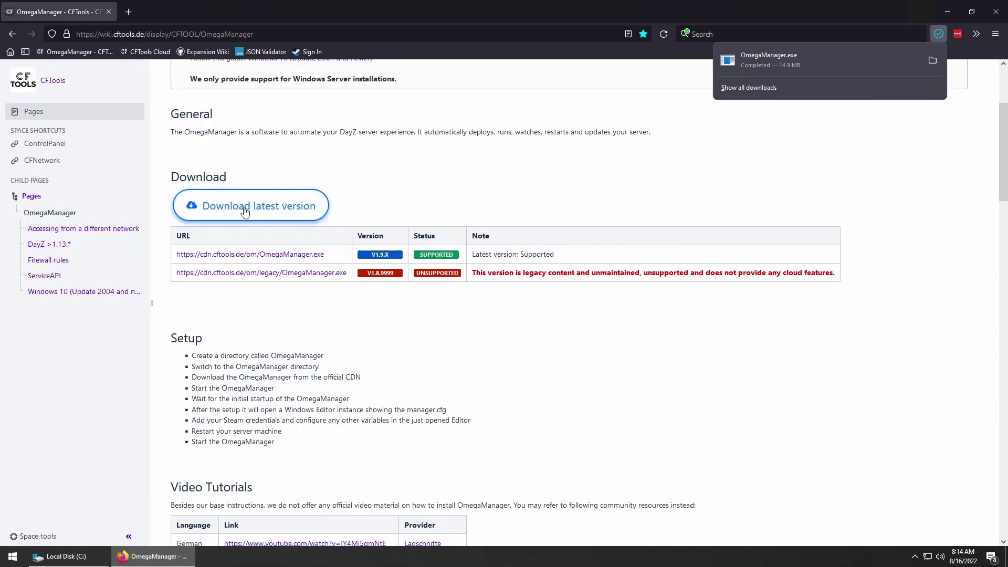
left_click(939, 59)
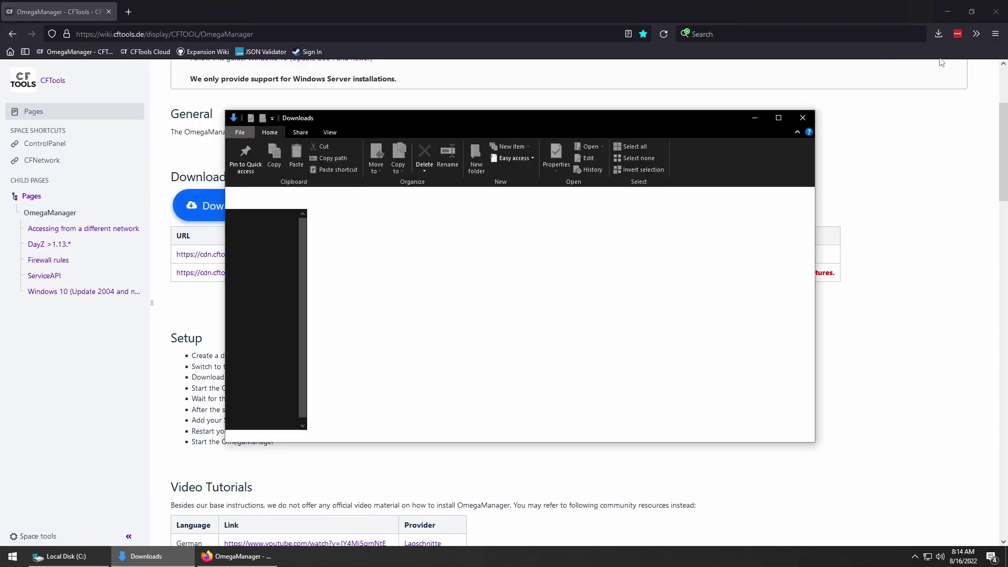
left_click(556, 298)
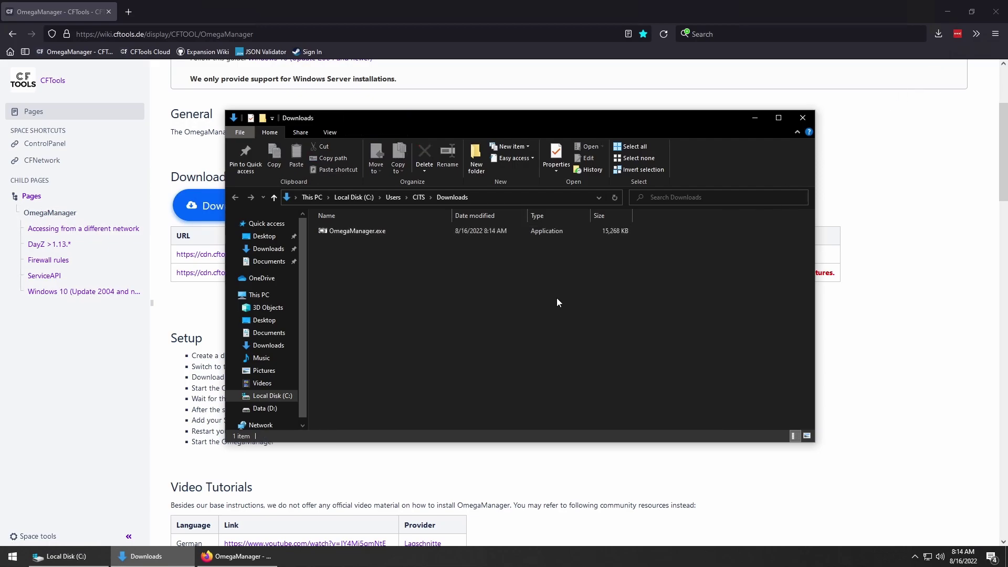
left_click_drag(505, 300, 355, 227)
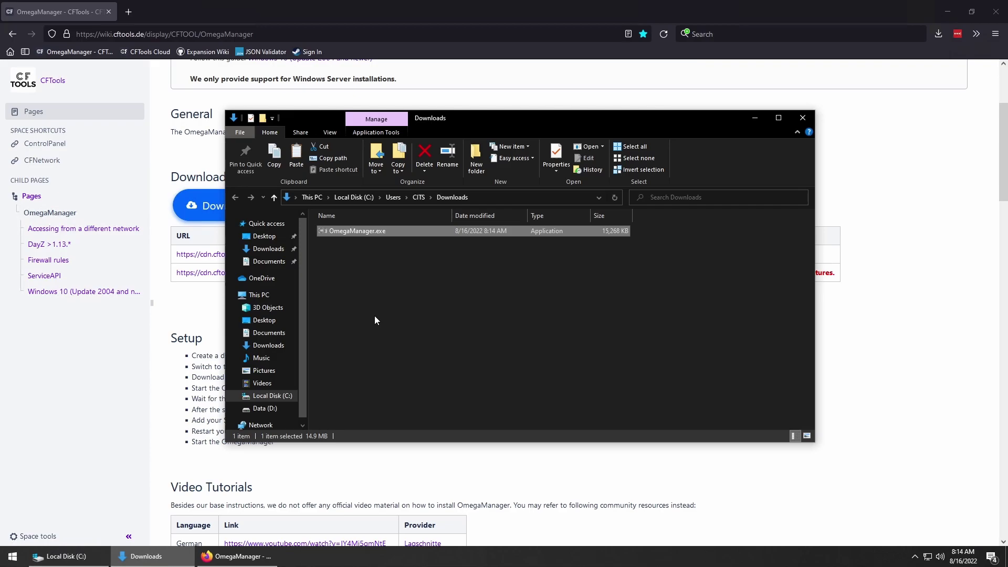
- Paste OmegaManager.exe into C:\OmegaManager and run it as administrator
left_click(267, 399)
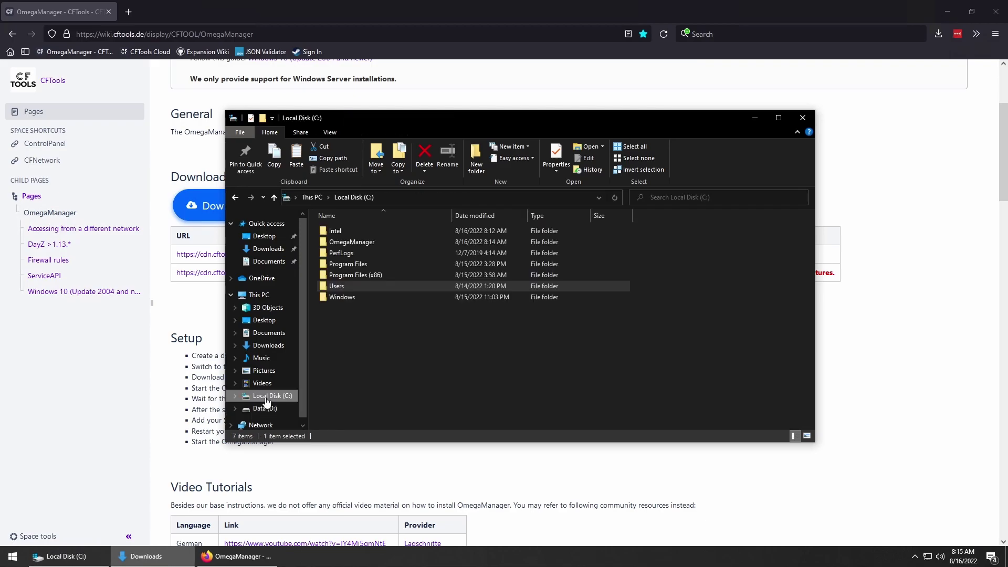
left_click(359, 243)
double_click(359, 243)
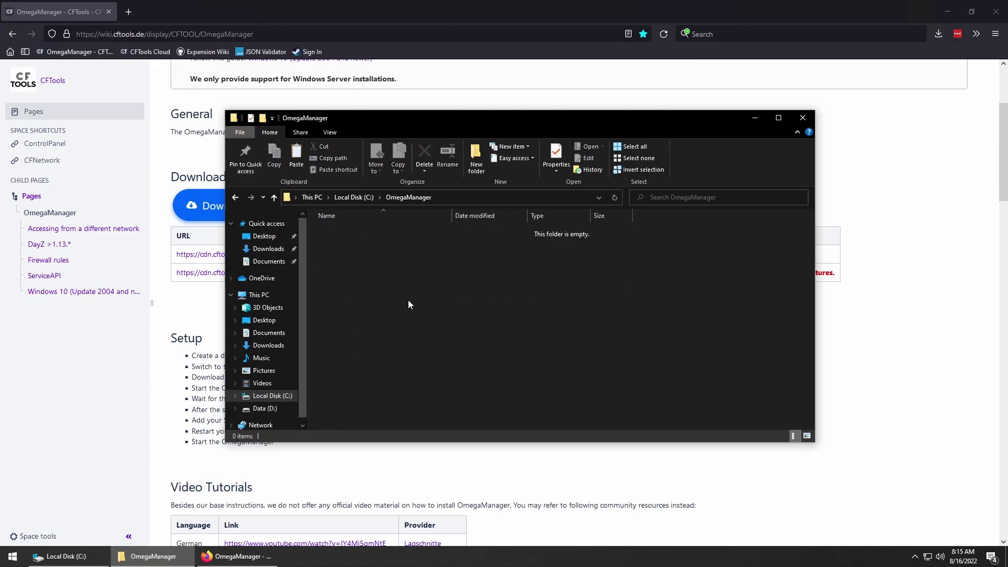
key("ctrl+v")
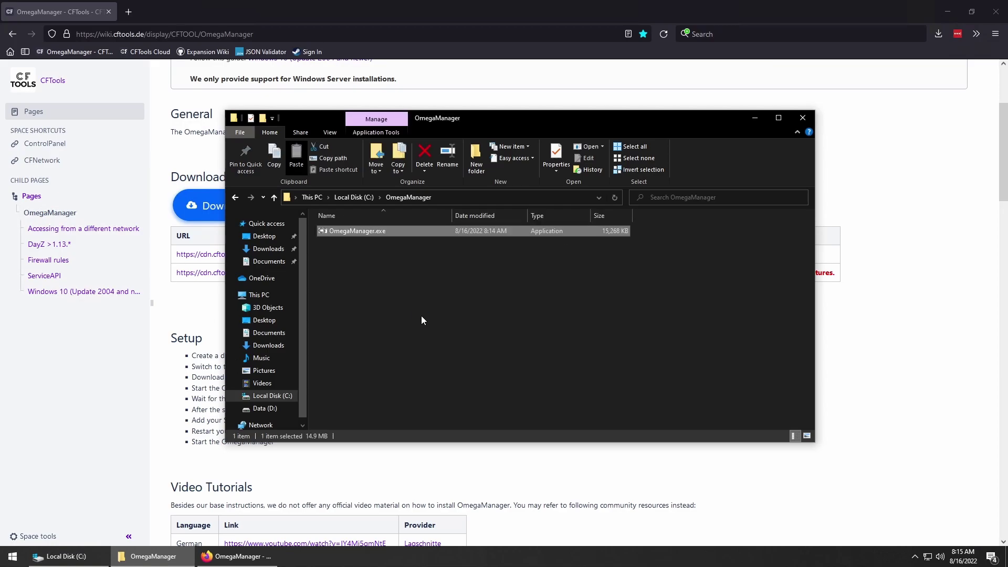
left_click(421, 316)
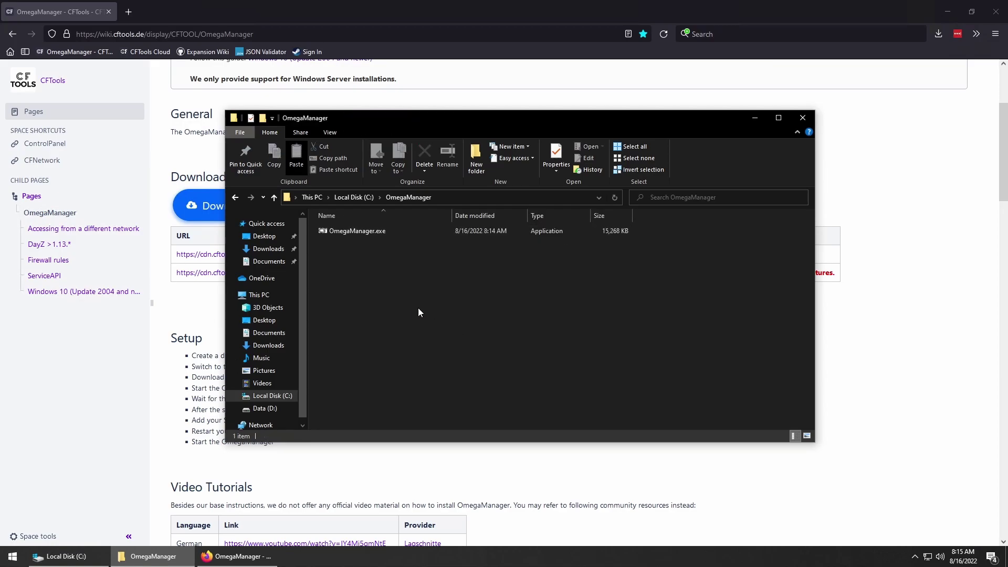
right_click(344, 232)
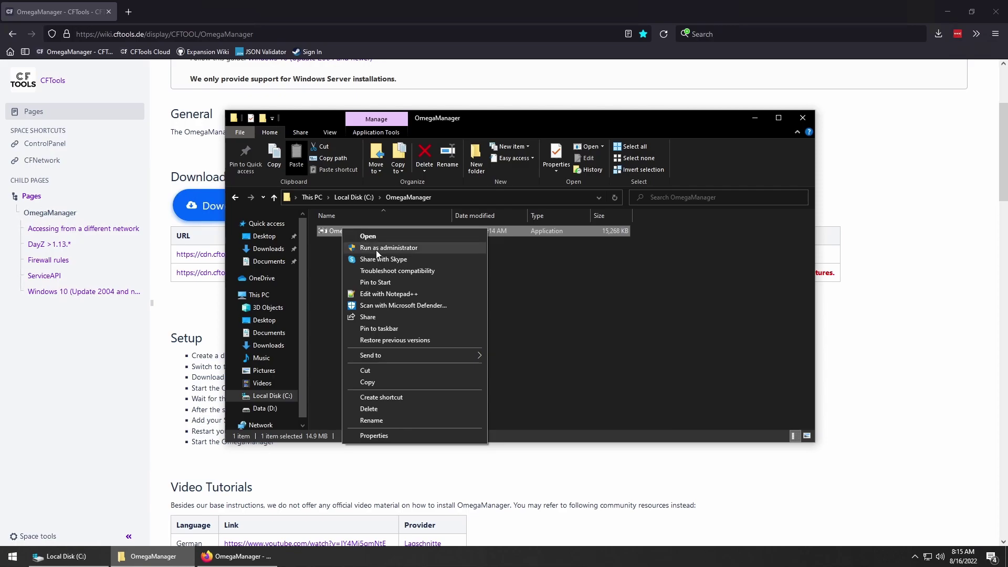
left_click(377, 251)
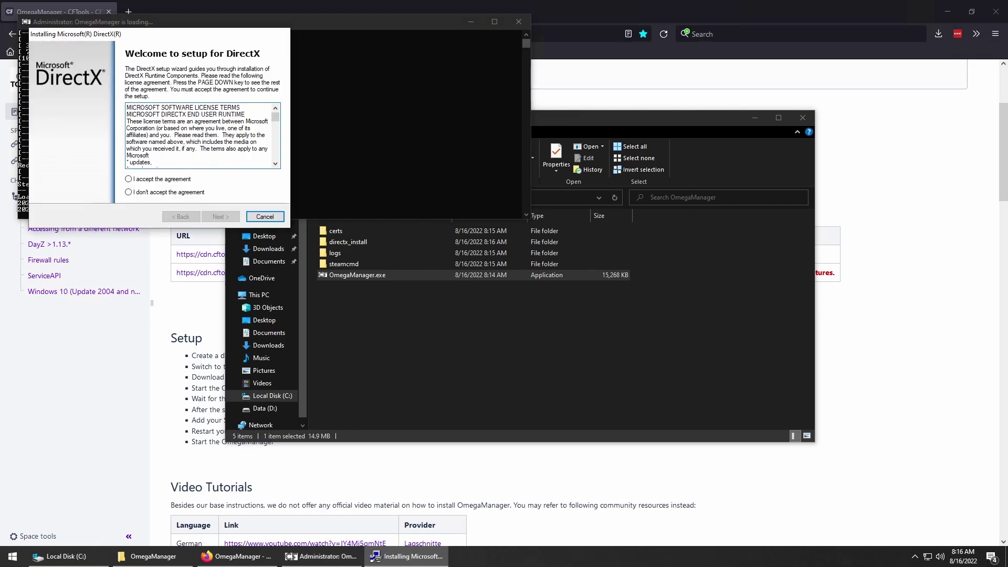
- Accept the DirectX license and install the DirectX runtime to completion
left_click(429, 291)
left_click(128, 179)
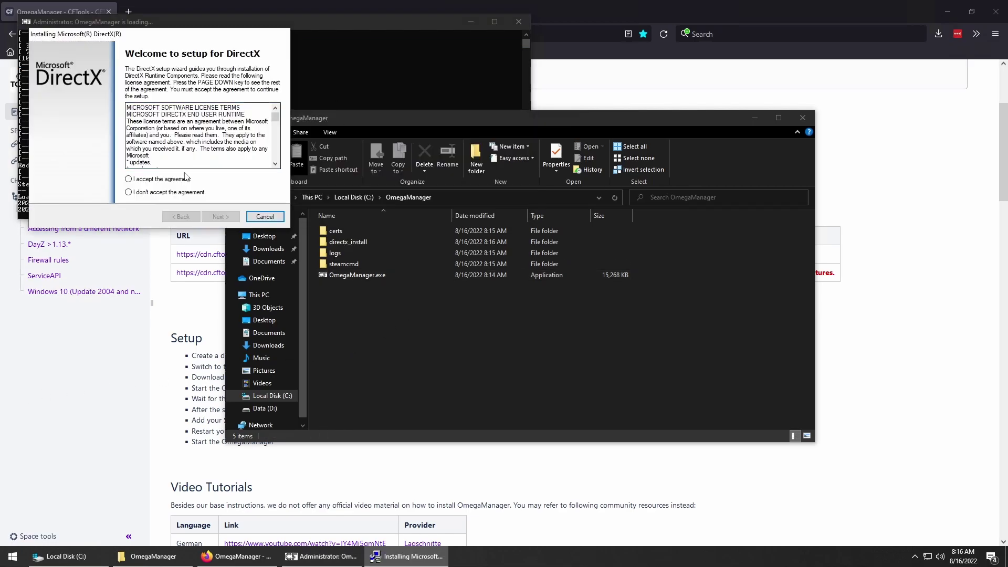
left_click(220, 217)
left_click(219, 217)
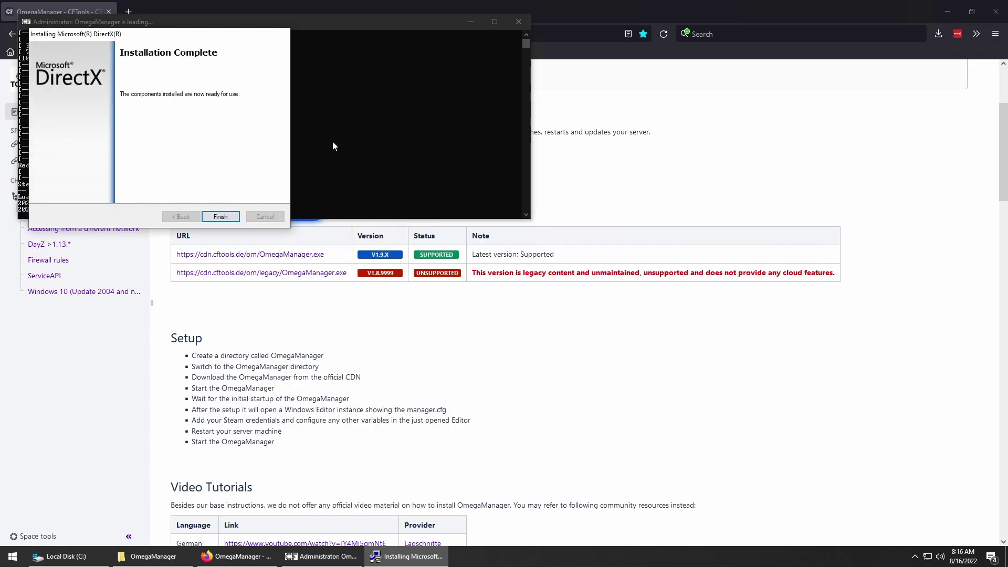
left_click(221, 217)
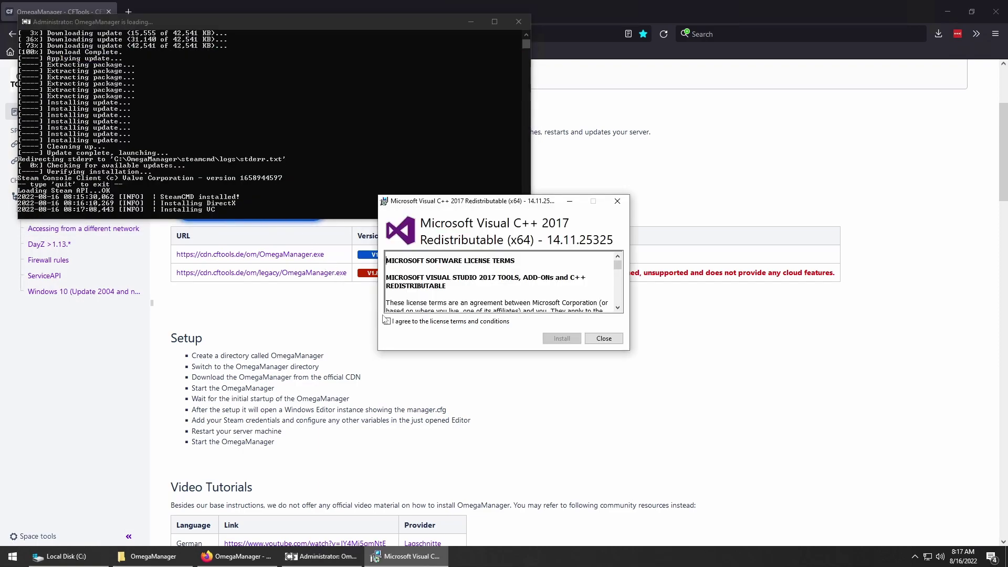
- Agree to the terms and install the Visual C++ 2017 redistributable
left_click(387, 322)
left_click(563, 339)
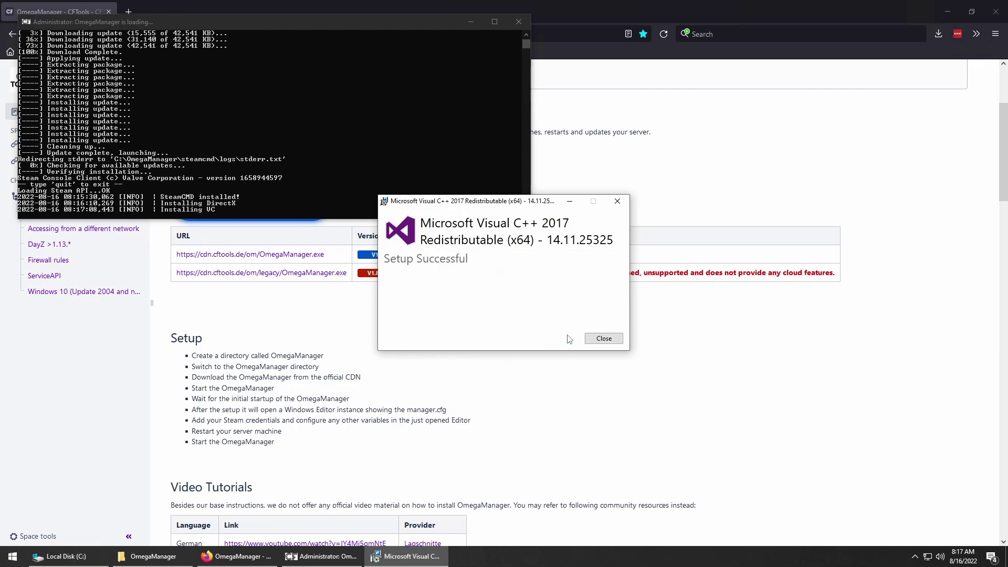
left_click(599, 341)
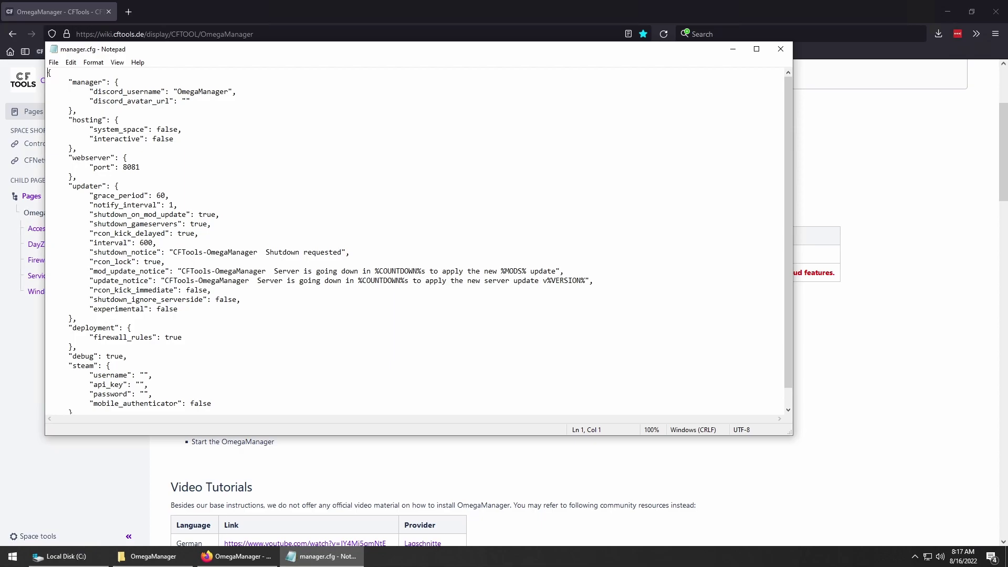
- Type the Steam account name into manager.cfg's steam username field, then minimize Notepad
left_click_drag(52, 214, 224, 214)
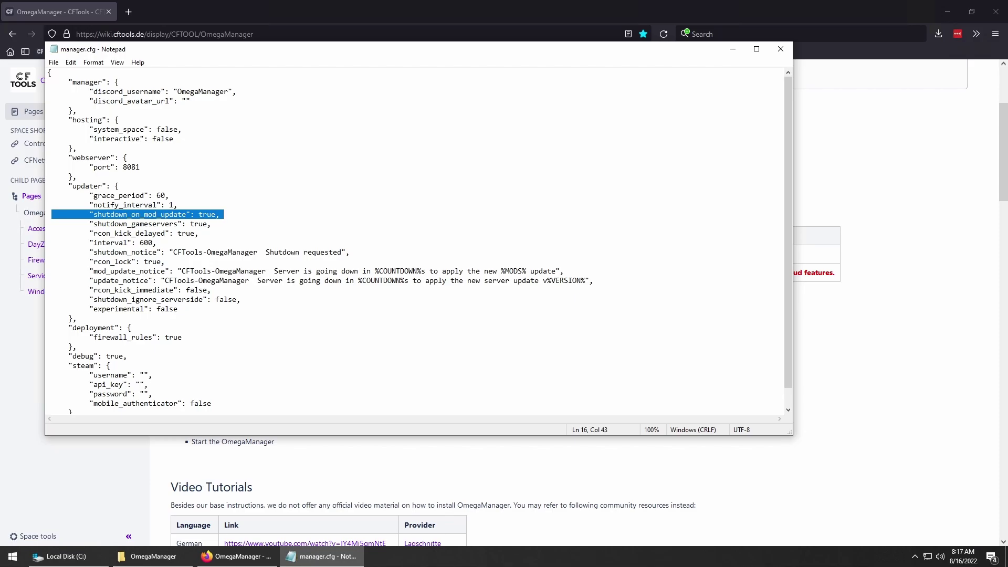
key("shift+Down")
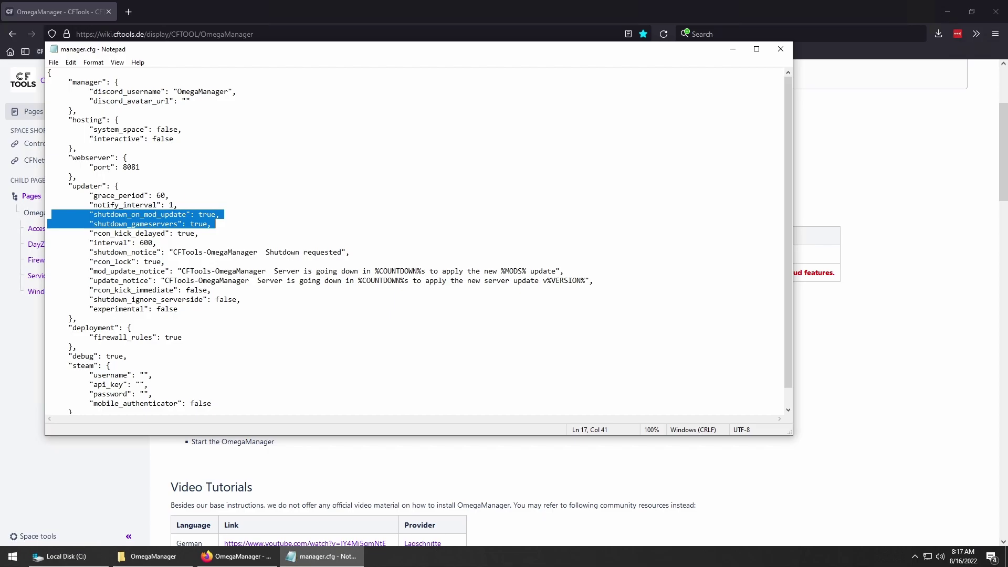
left_click(216, 224)
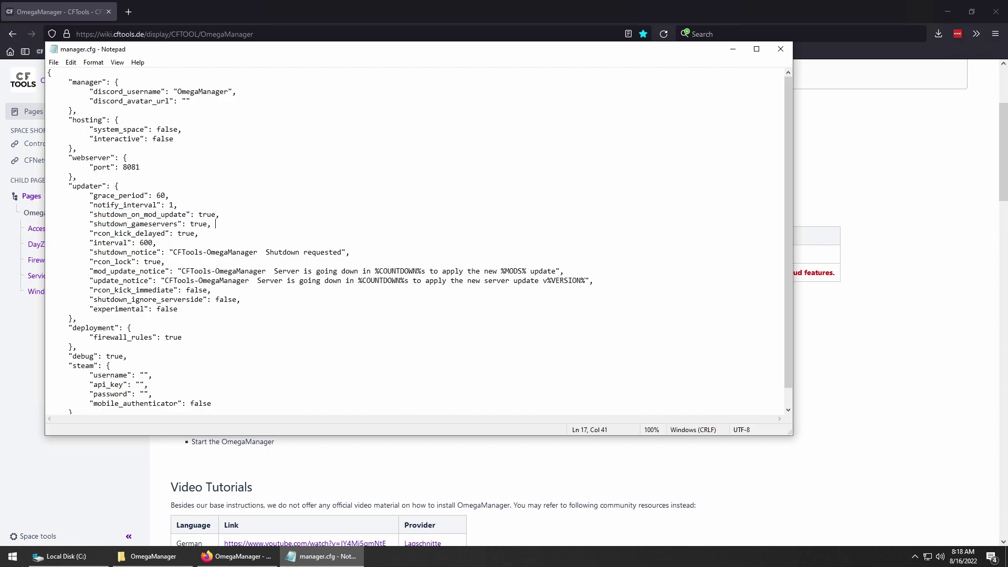
left_click(143, 375)
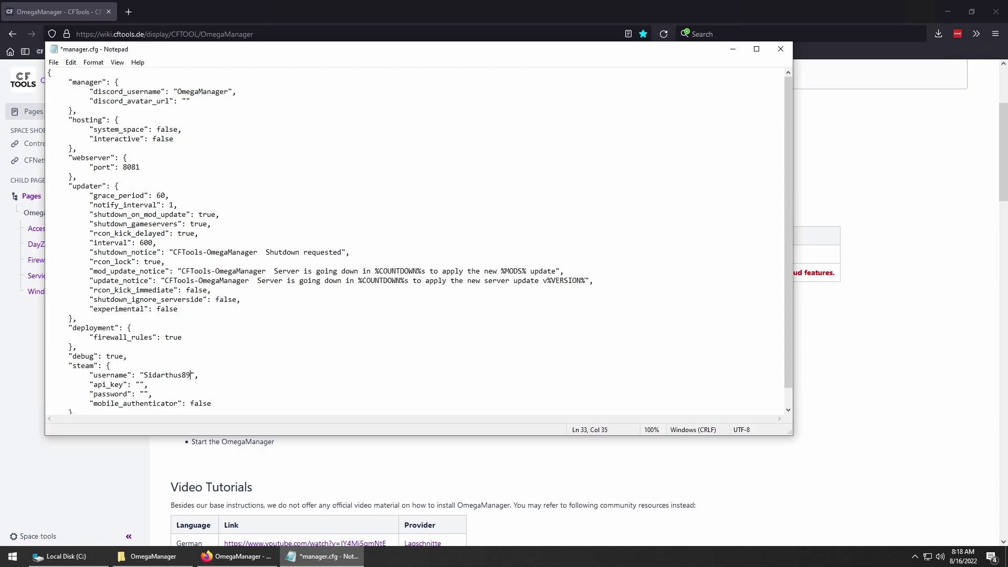
left_click(733, 49)
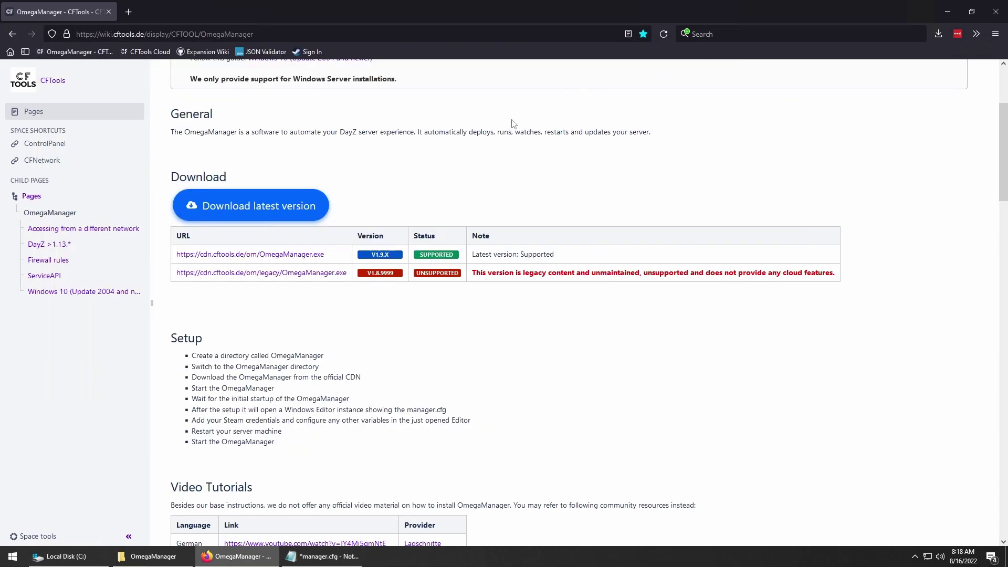
- Register a Steam Web API key with a domain name and accepted terms, then copy it
scroll(312, 347, "down", 8)
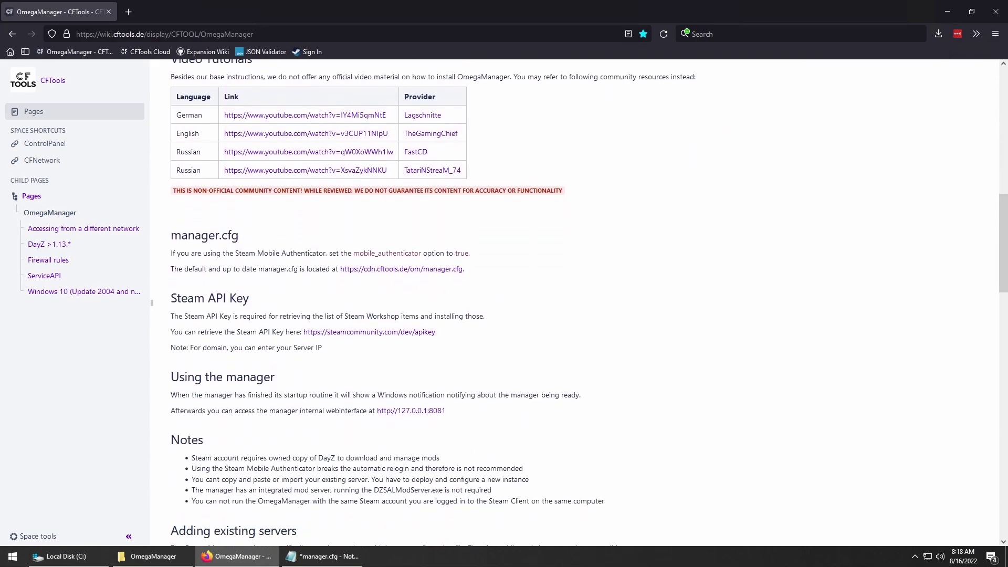
left_click(415, 334)
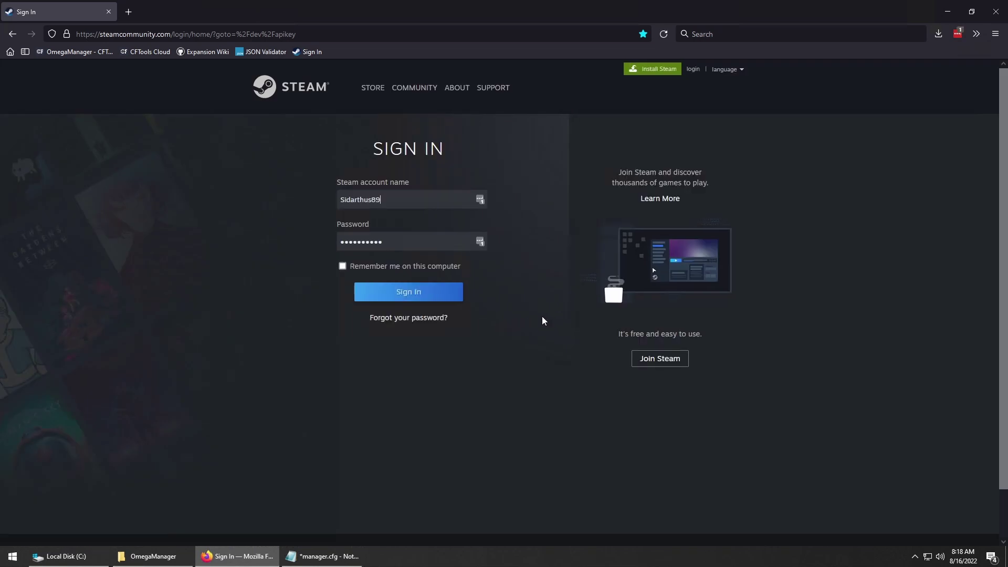
left_click(426, 294)
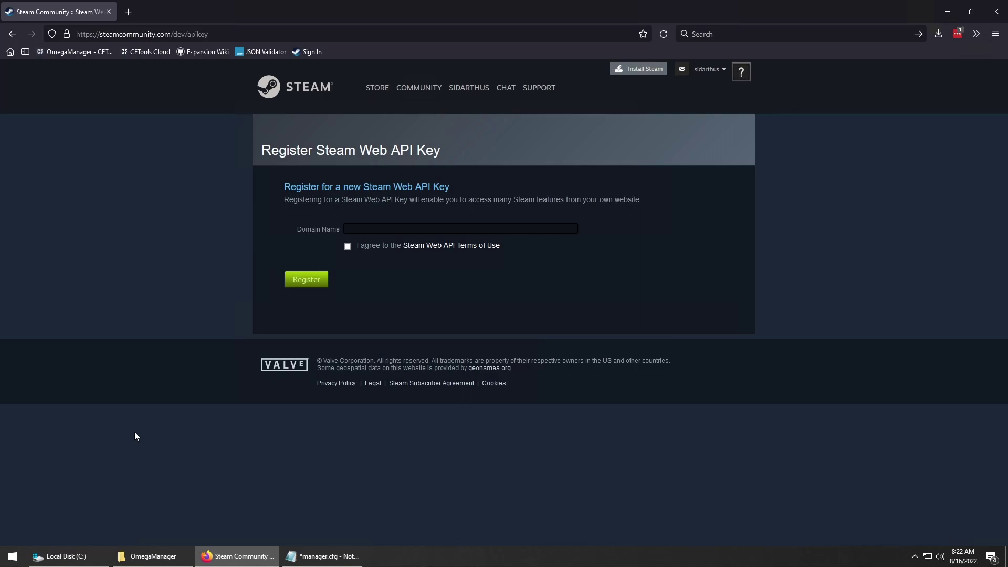
left_click(357, 230)
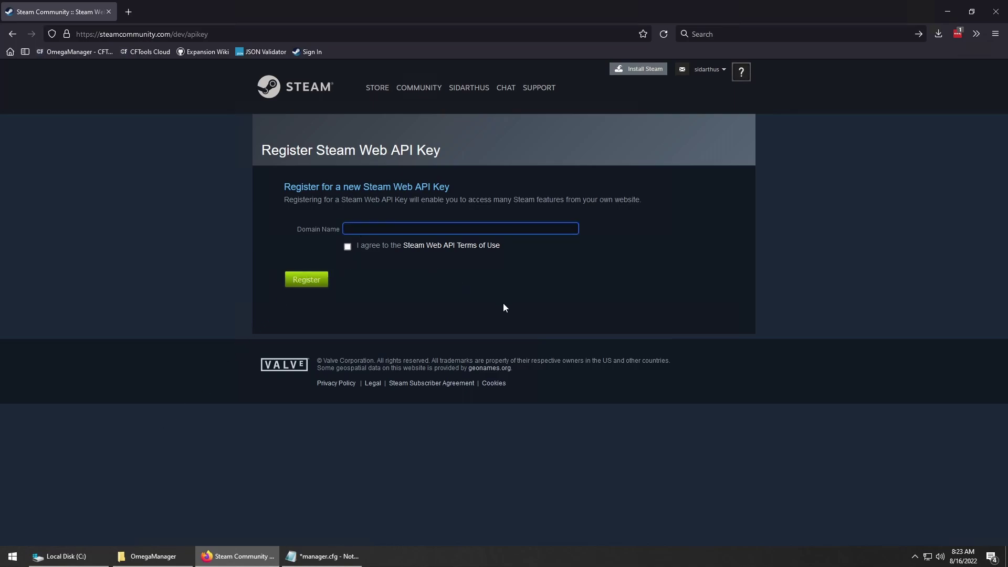
key("ctrl+v")
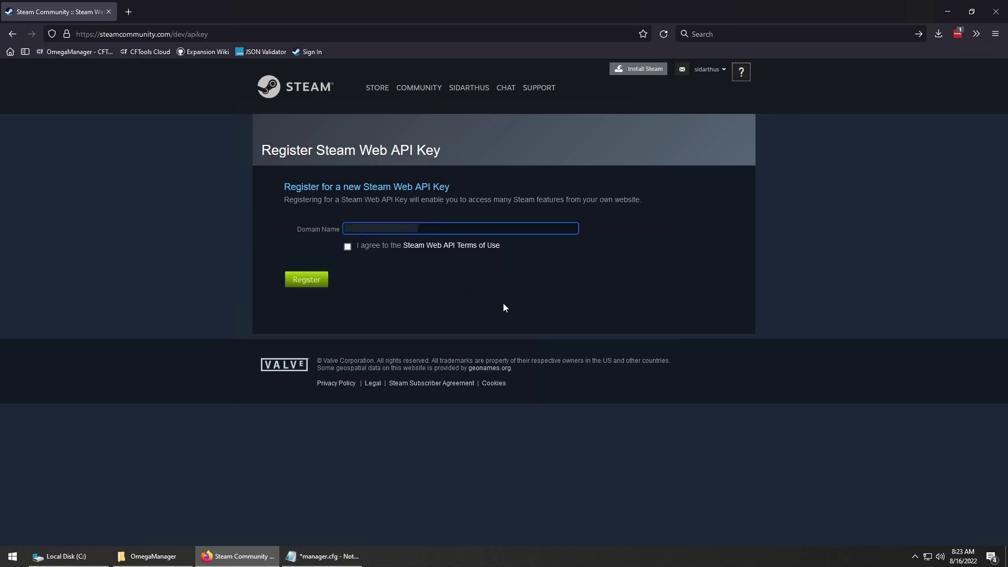
left_click(348, 247)
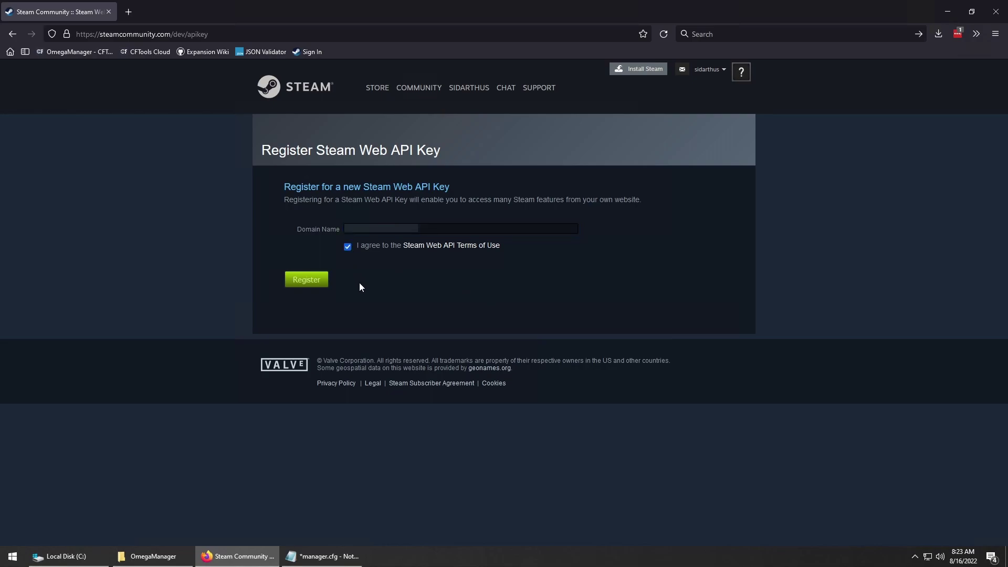
left_click(306, 282)
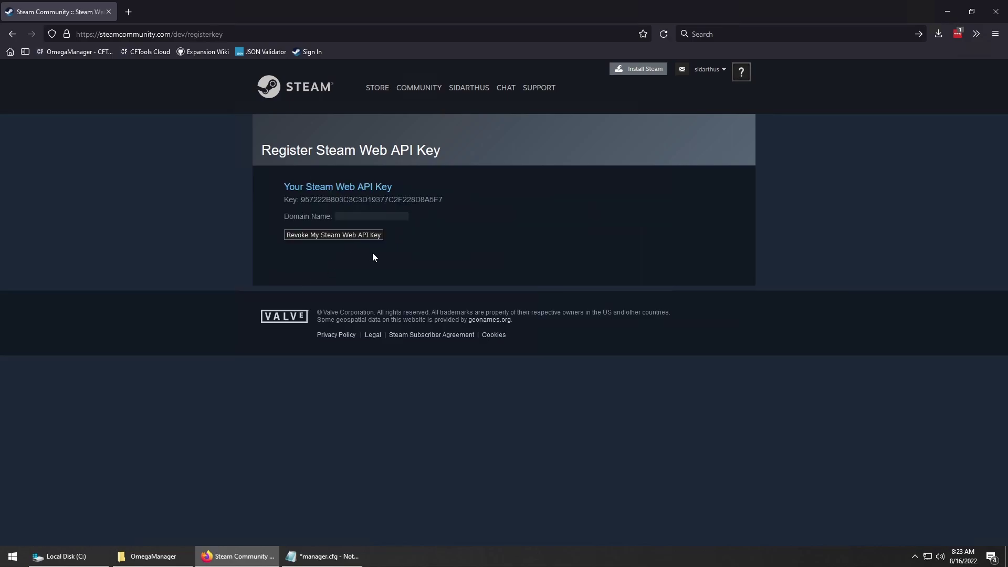
double_click(372, 200)
key("ctrl+c")
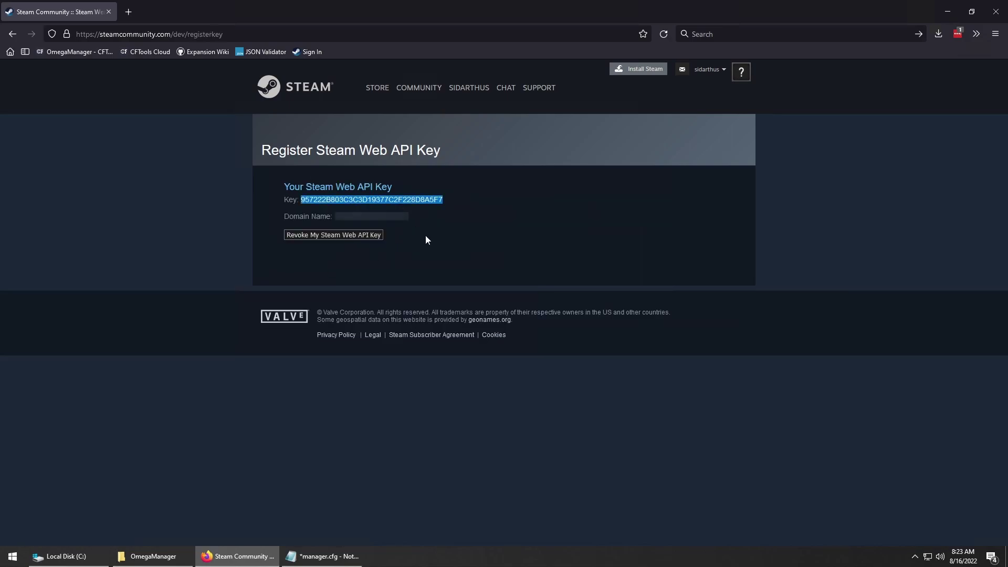
left_click(323, 556)
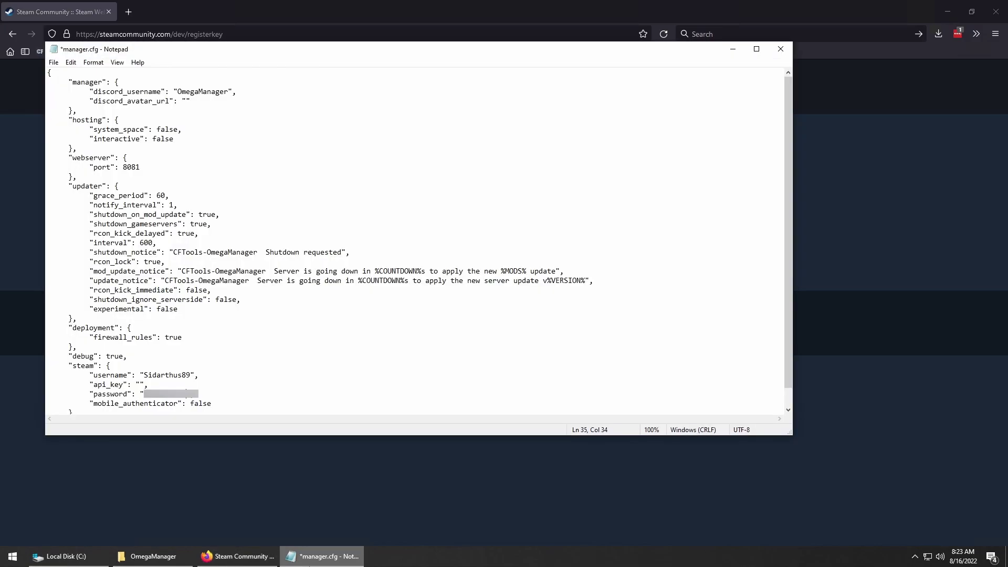
- Paste the API key into api_key, save and close manager.cfg, and close the Steam tab
left_click(141, 384)
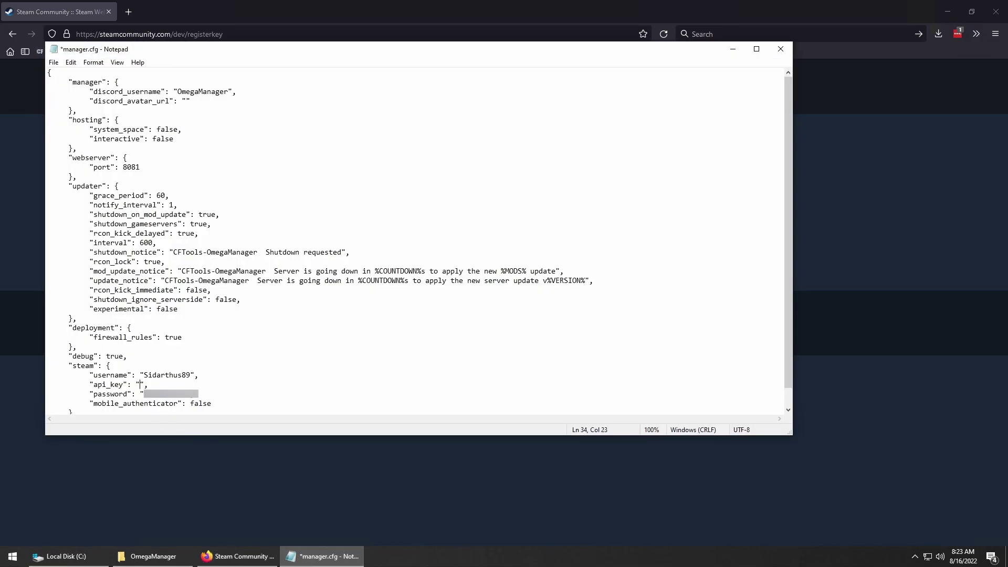
key("ctrl+v")
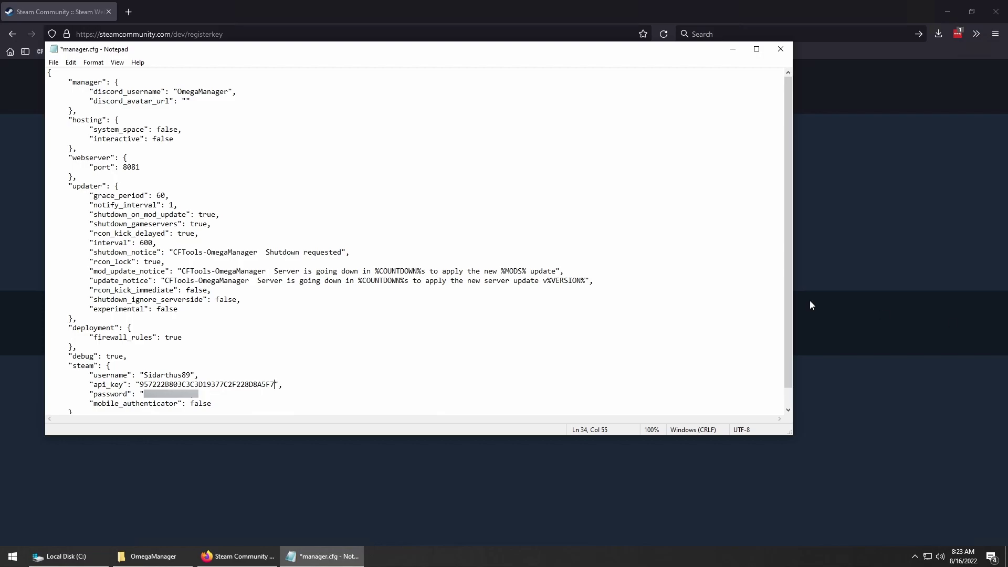
left_click(457, 254)
left_click(53, 62)
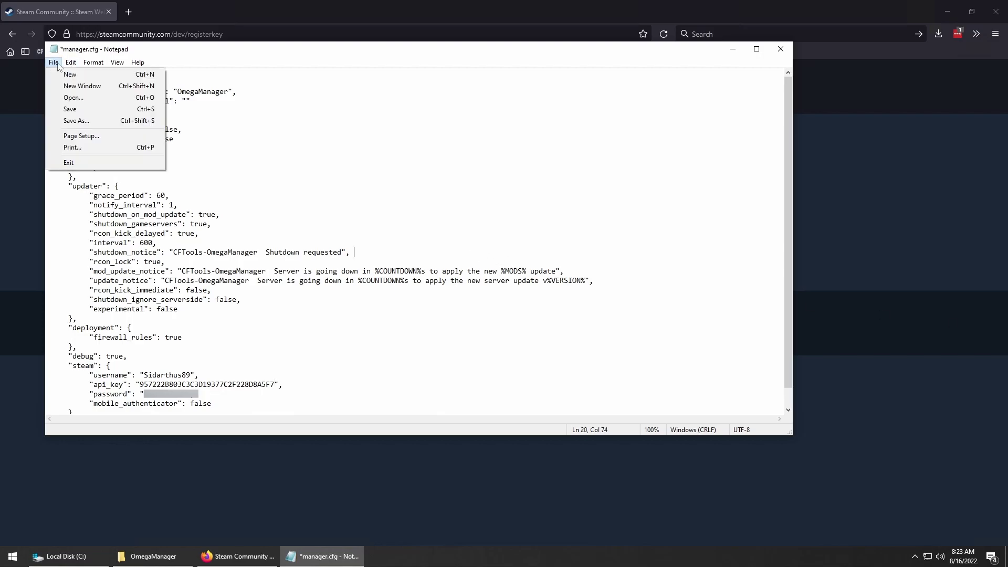
left_click(65, 108)
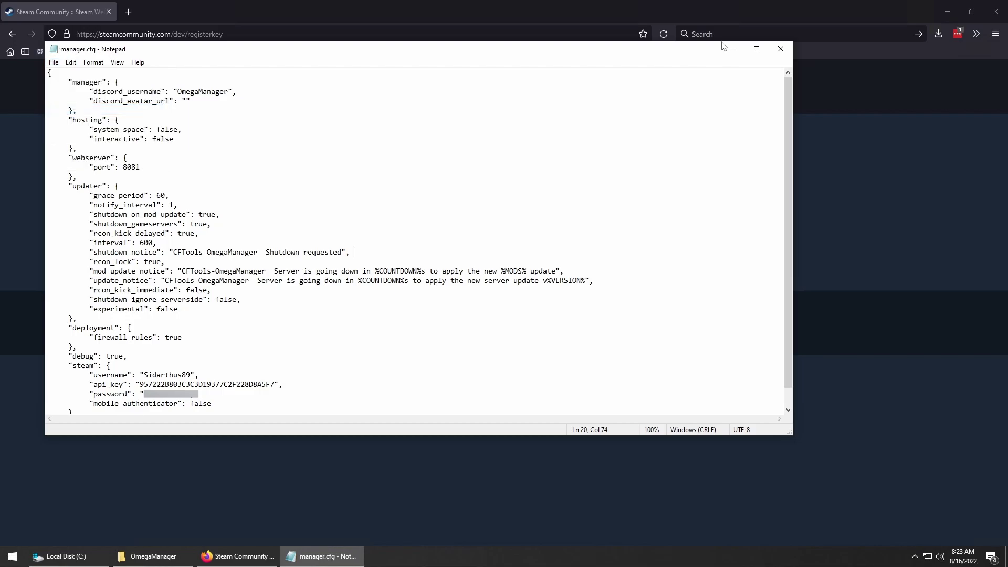
left_click(779, 51)
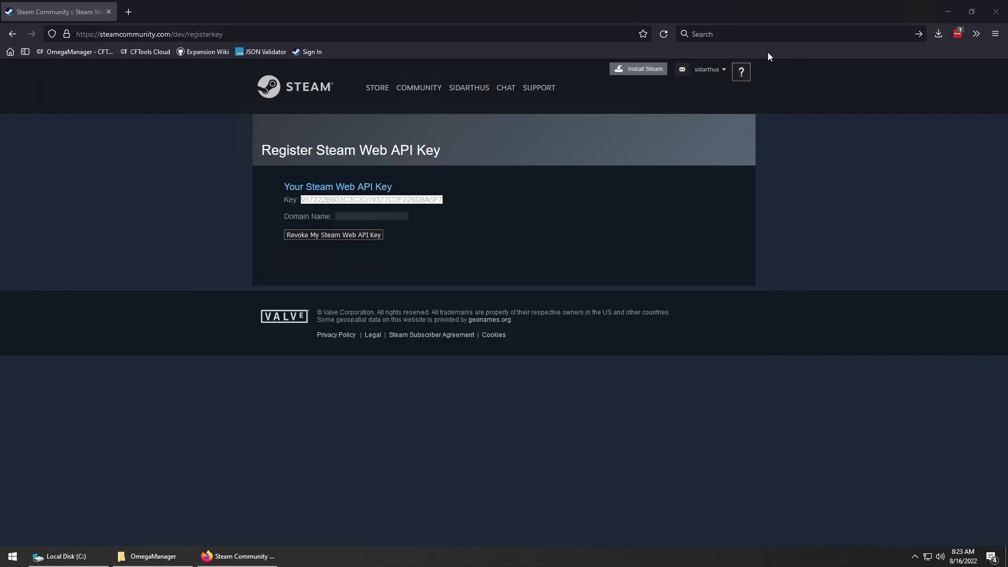
left_click(128, 12)
left_click(108, 12)
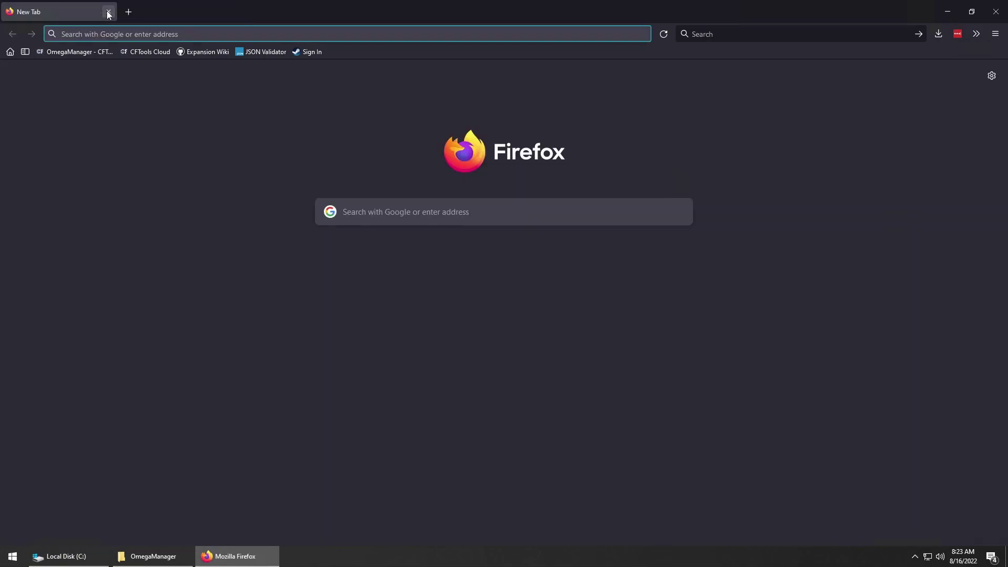
- Run OmegaManager.exe as administrator and submit the Steam Guard code in its console
left_click(948, 11)
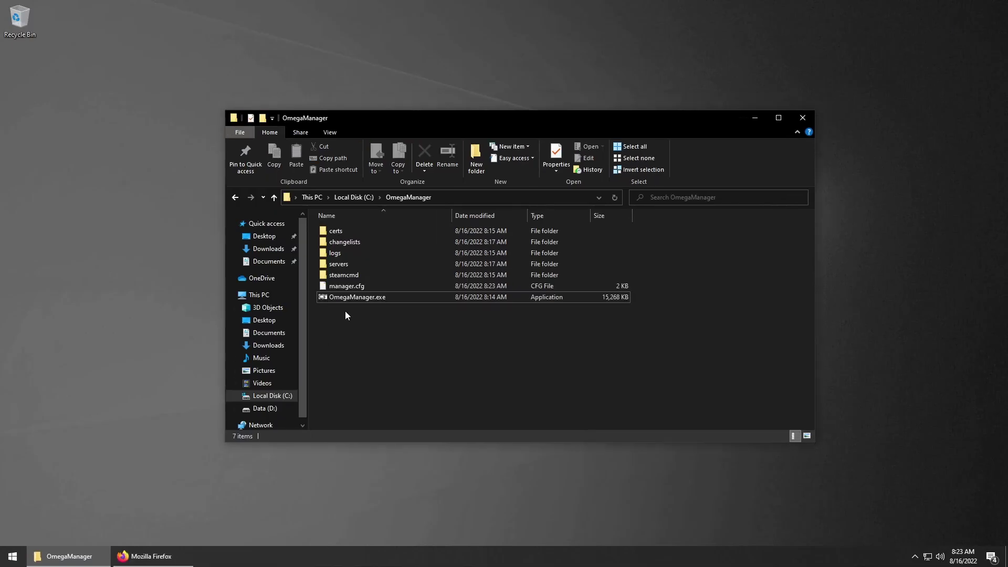
left_click(345, 298)
right_click(345, 298)
left_click(390, 316)
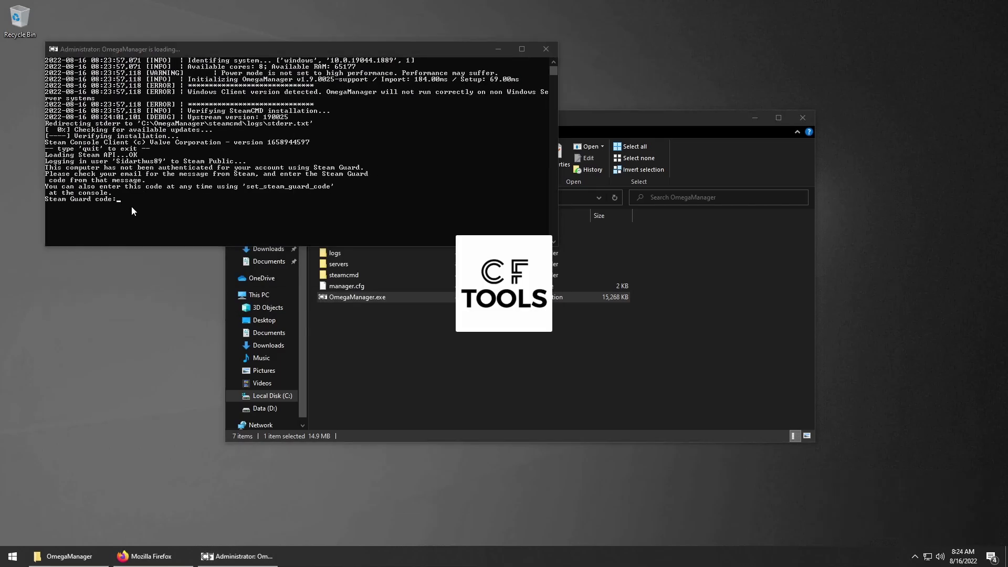
left_click(134, 202)
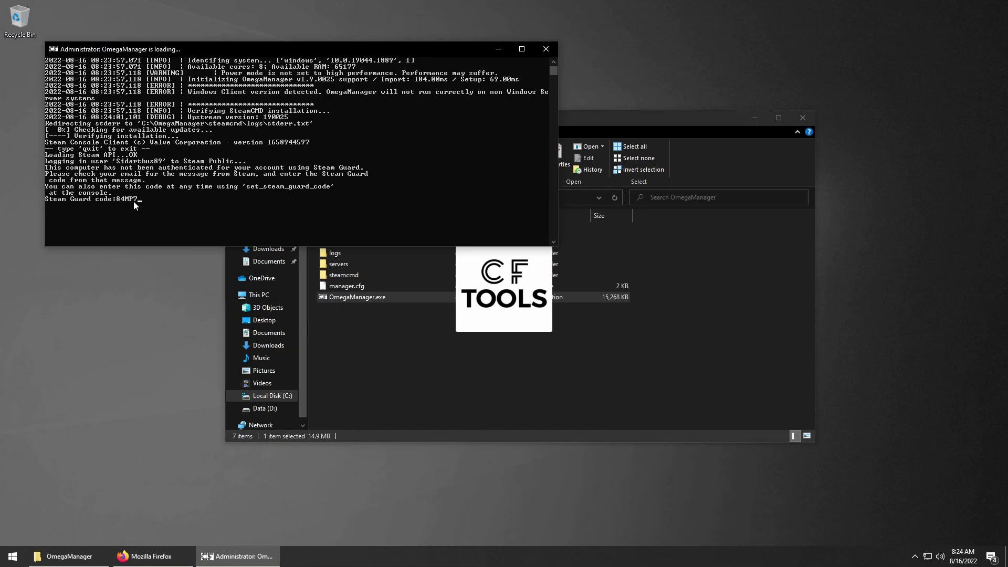
key("Return")
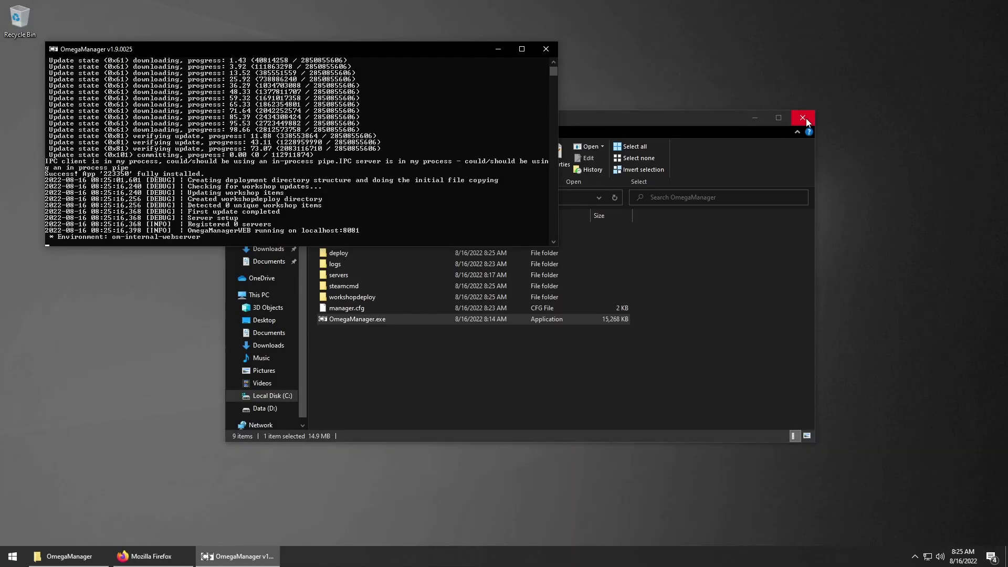
- Load the OmegaManager web interface at localhost:8081 in Firefox
left_click(174, 557)
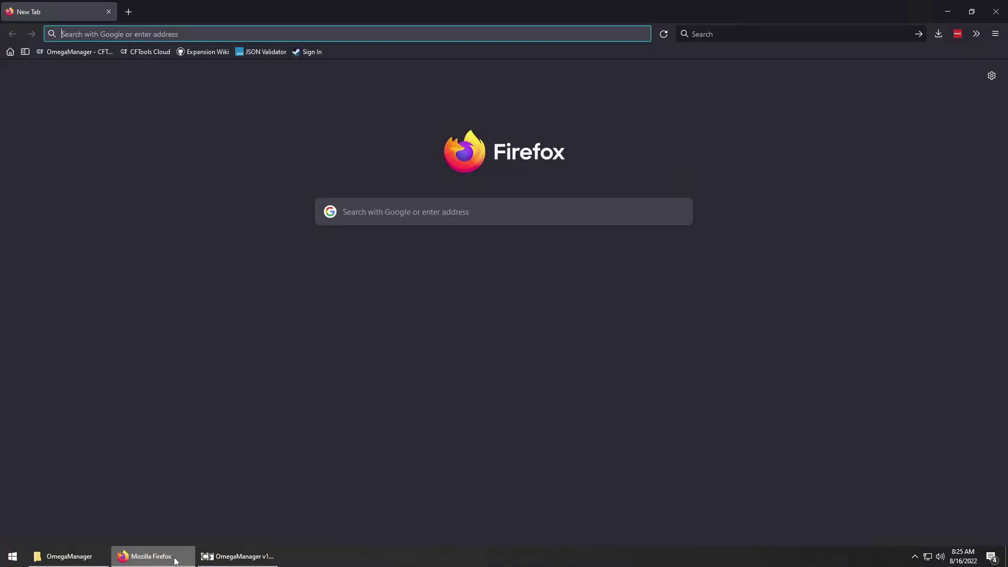
type("loca")
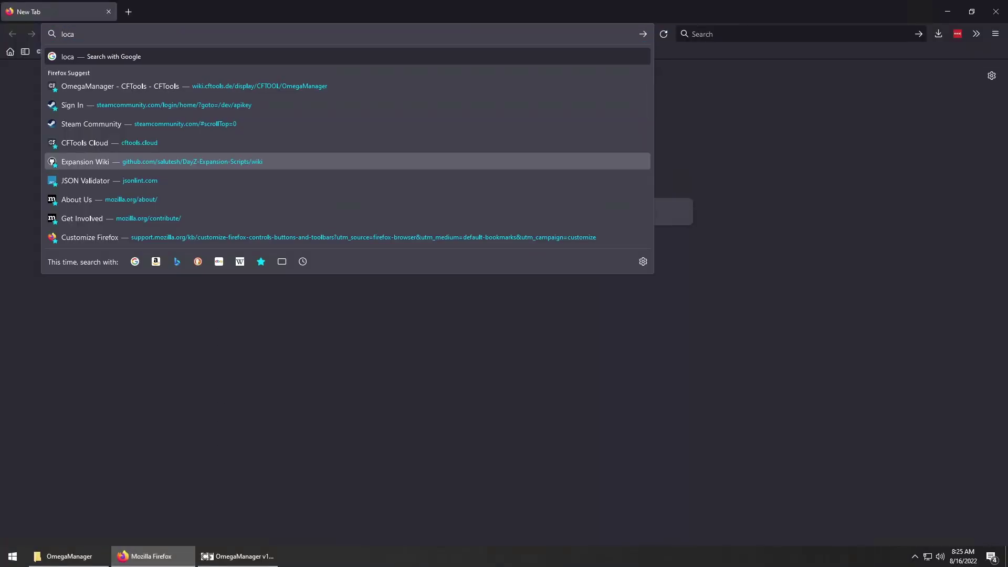
type("lhost")
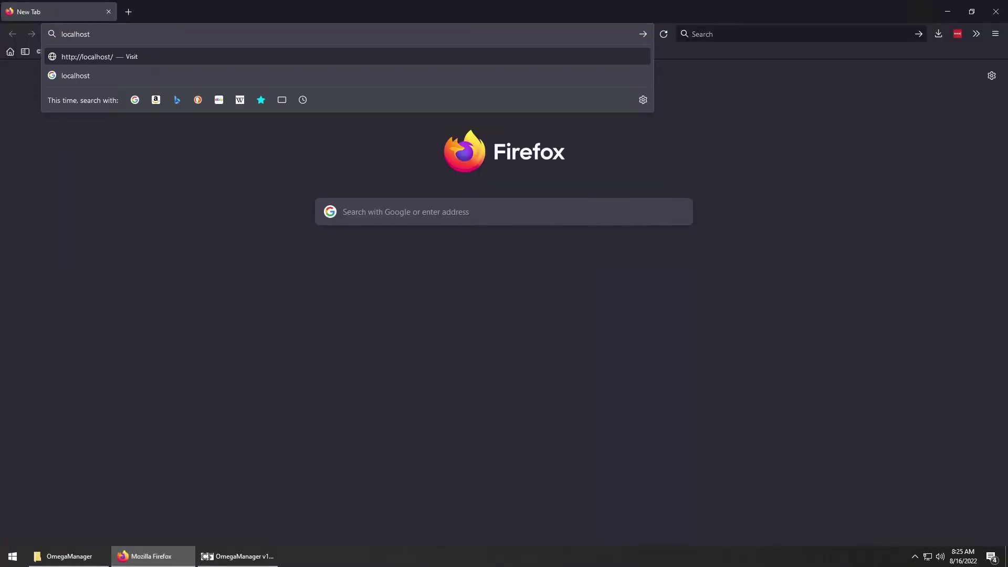
type(":8081")
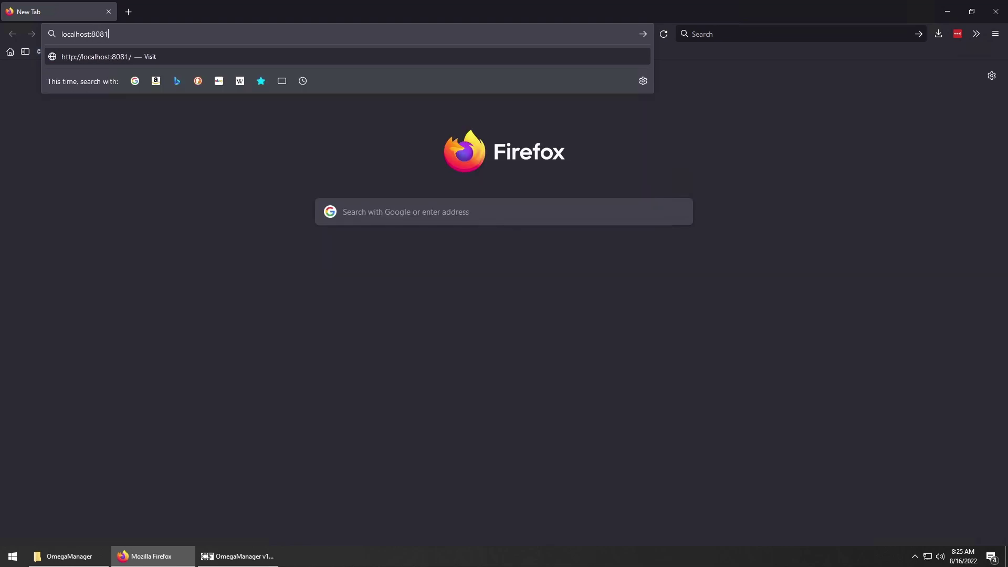
key("Return")
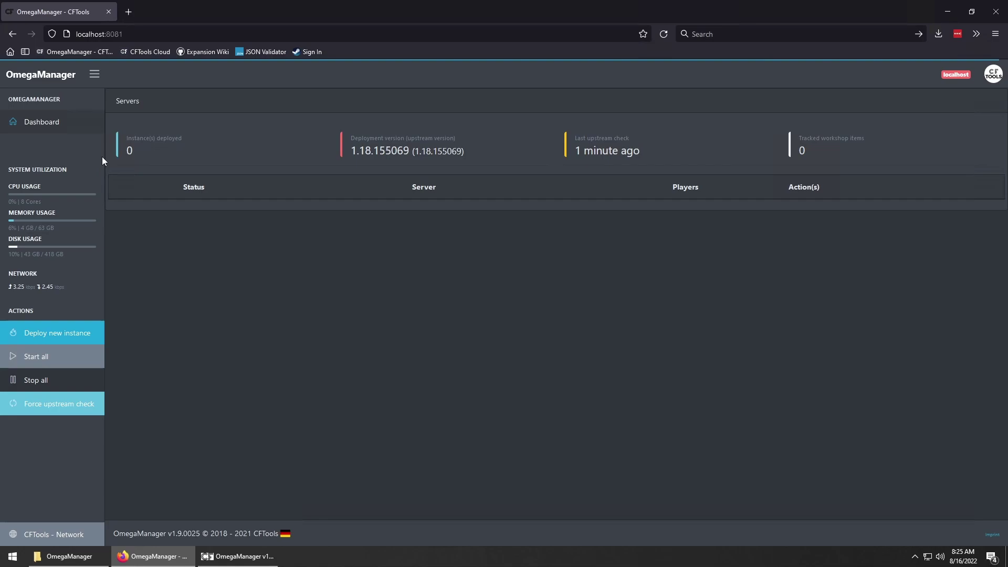
- Deploy a new server instance with Instance ID 'Sidarthus Test' and confirm
left_click(61, 334)
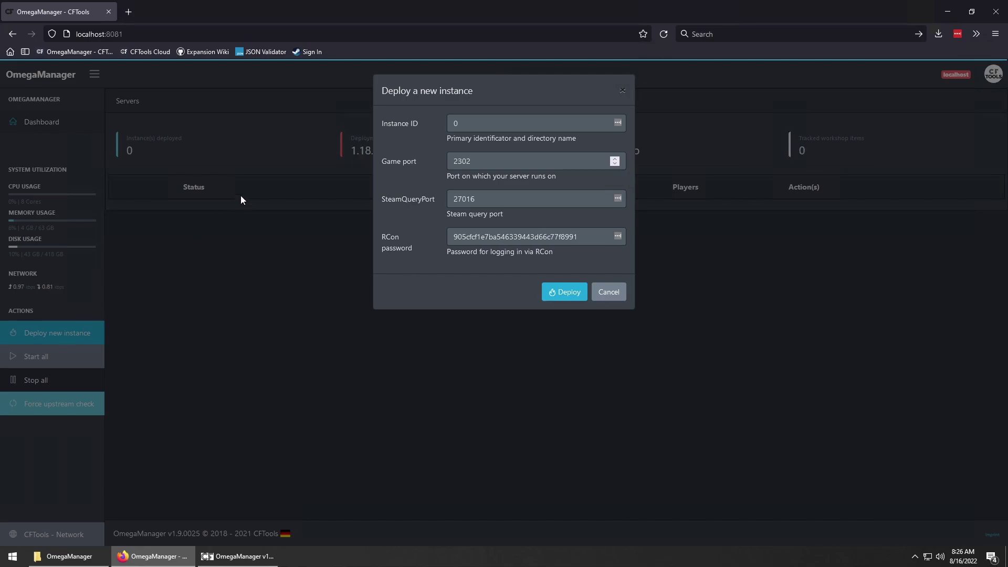
double_click(463, 129)
type("S")
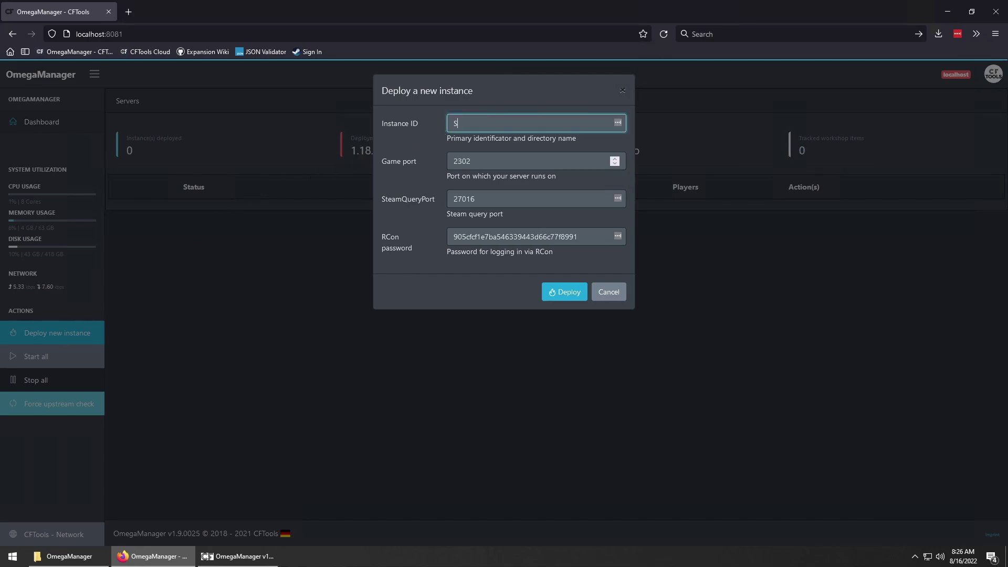
type("idarthus Test")
left_click(564, 292)
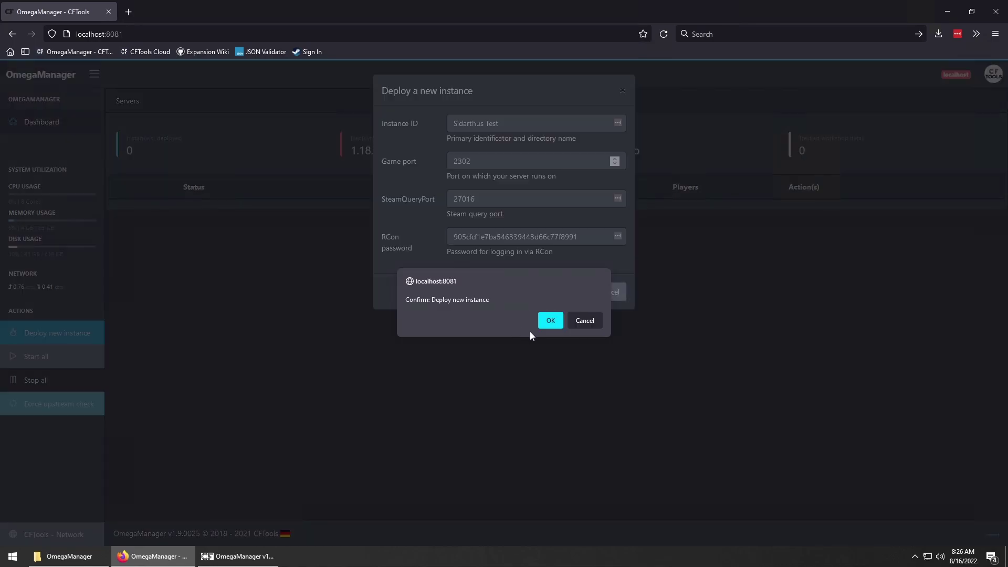
left_click(551, 323)
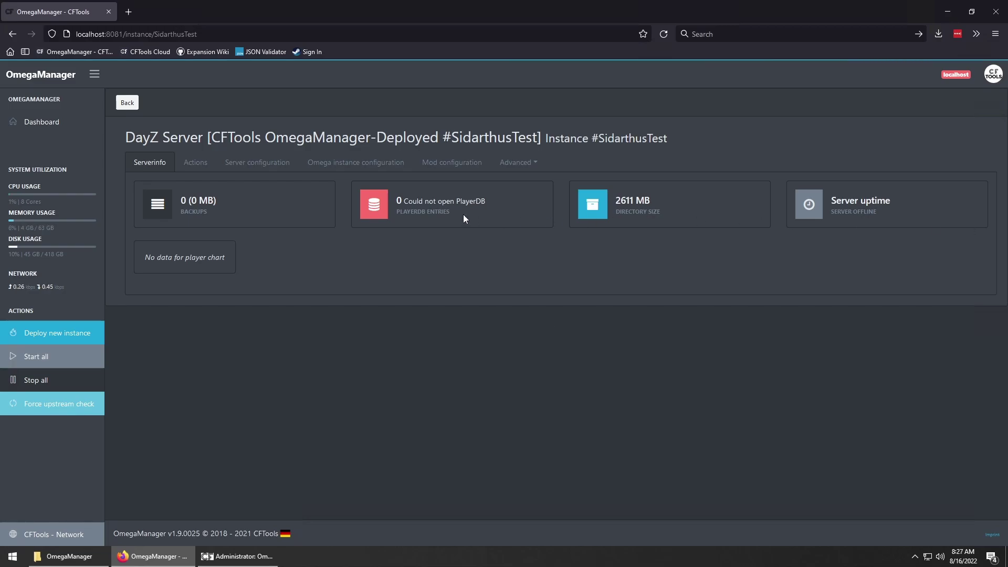
- Trim the server Hostname down to SidarthusTest in Server configuration
left_click(254, 165)
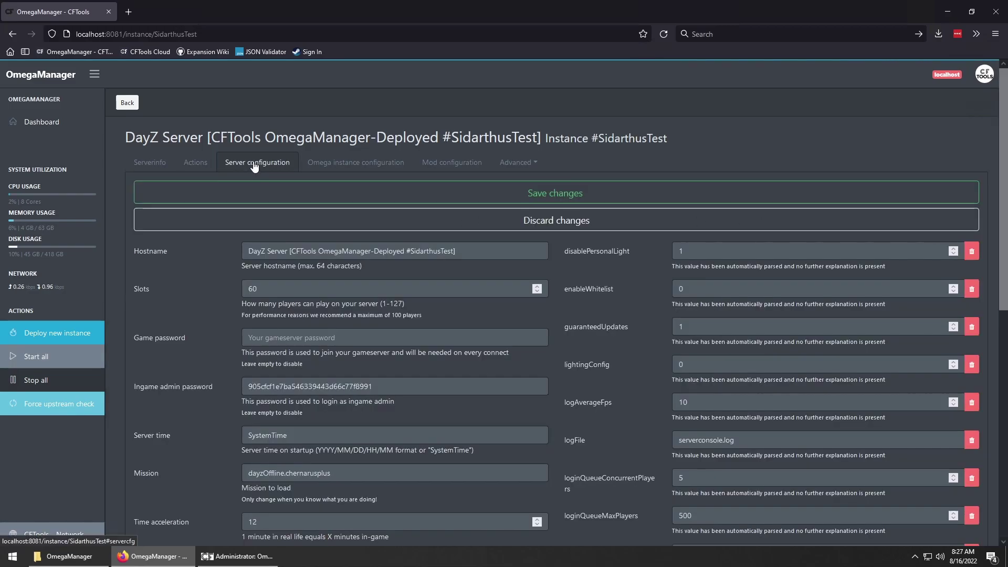
left_click_drag(410, 251, 226, 260)
key("BackSpace")
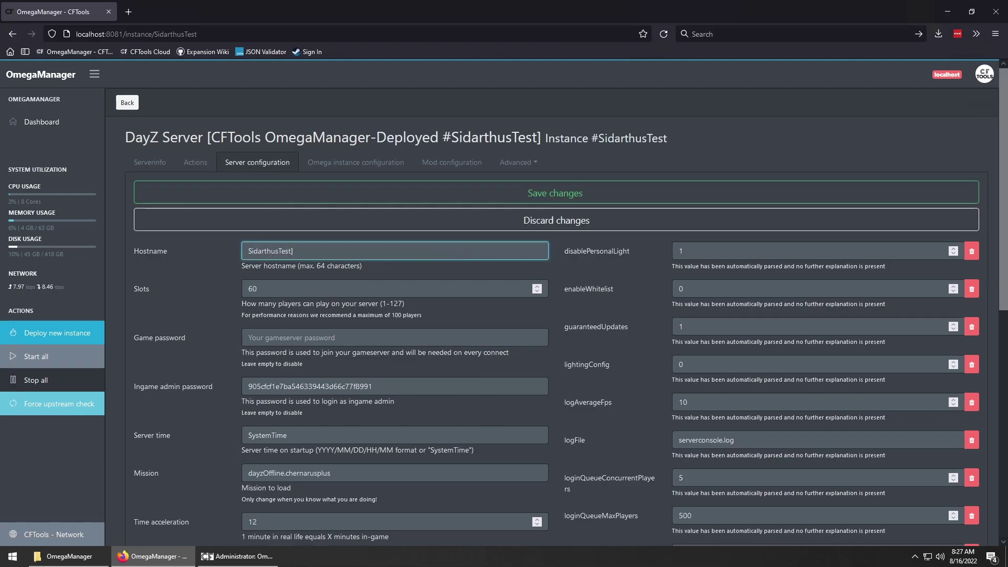
key("End")
key("BackSpace")
- Enter a game password and save the server configuration
left_click(249, 337)
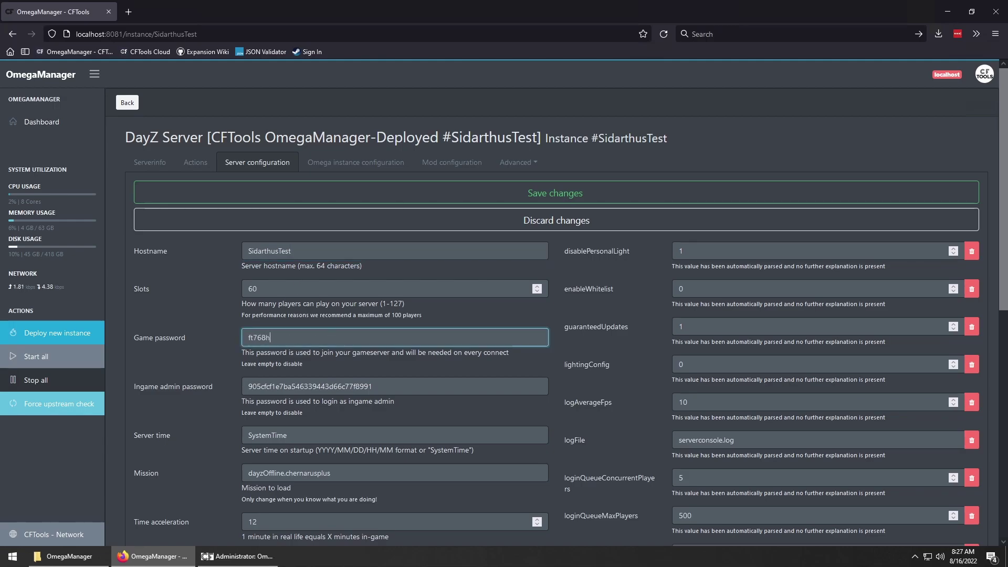
scroll(512, 307, "down", 2)
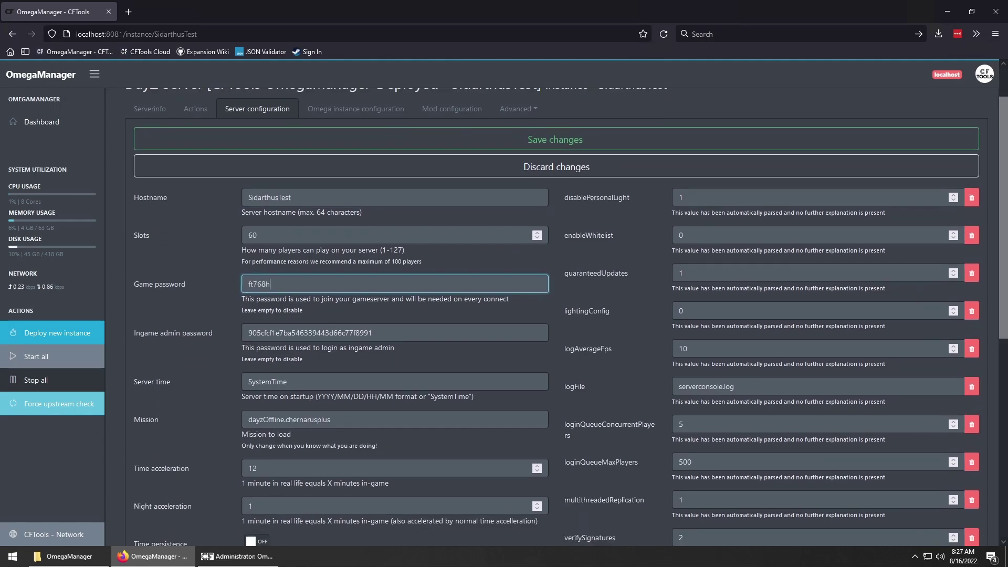
scroll(298, 357, "down", 2)
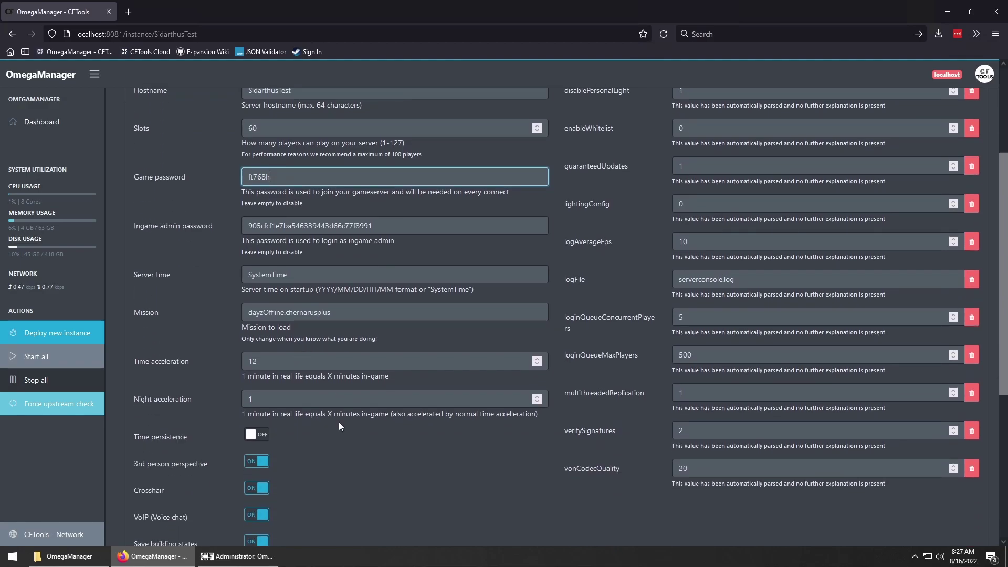
scroll(338, 421, "up", 3)
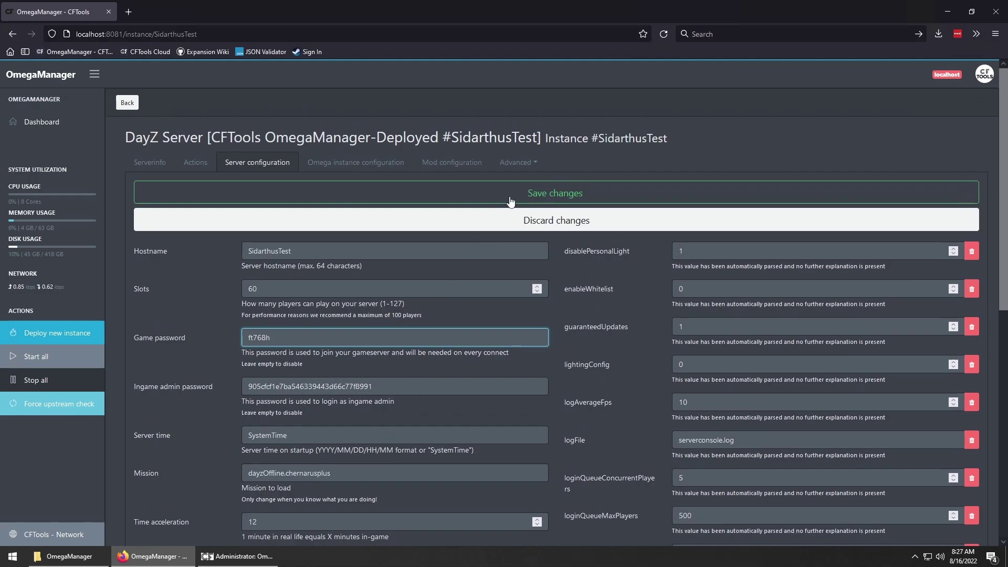
left_click(509, 200)
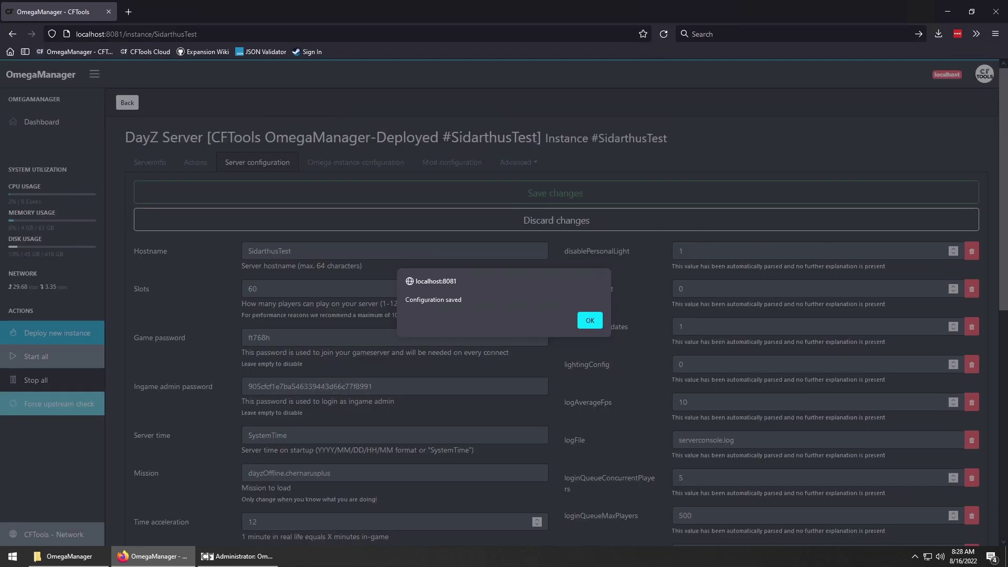
left_click(591, 321)
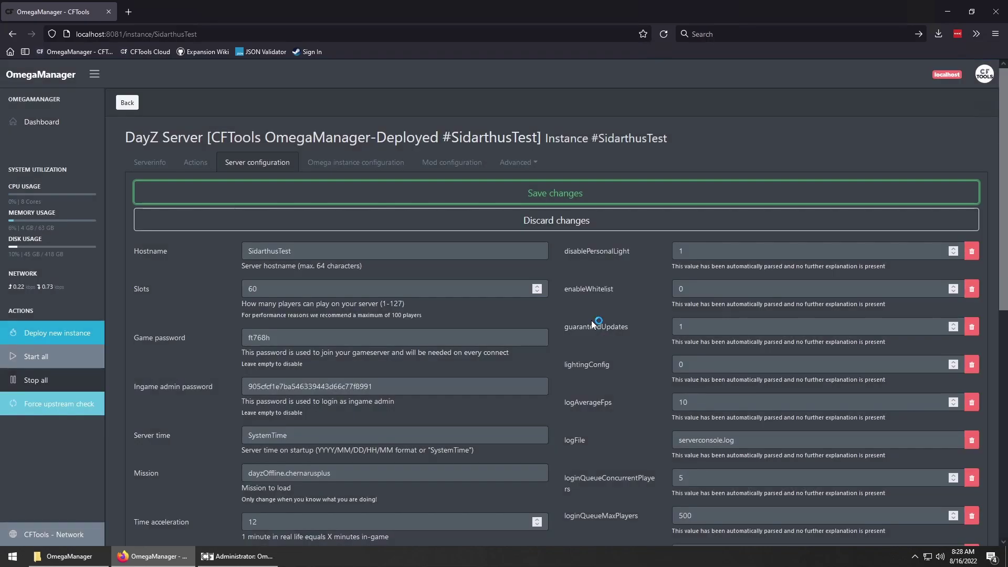
- Search Available mods for 'CF', add it to SidarthusTest's active mods, and save the mod configuration
left_click(458, 163)
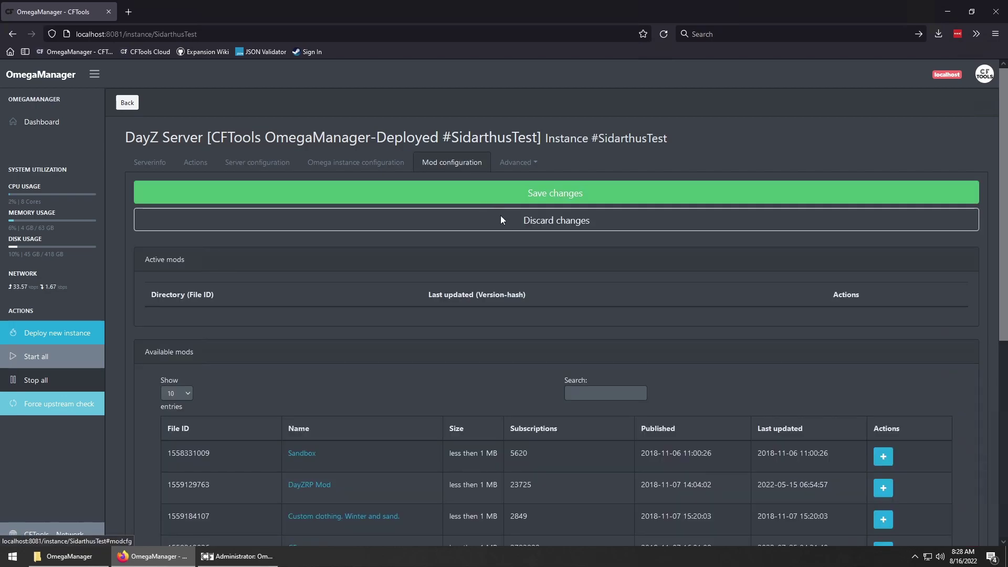
left_click(606, 393)
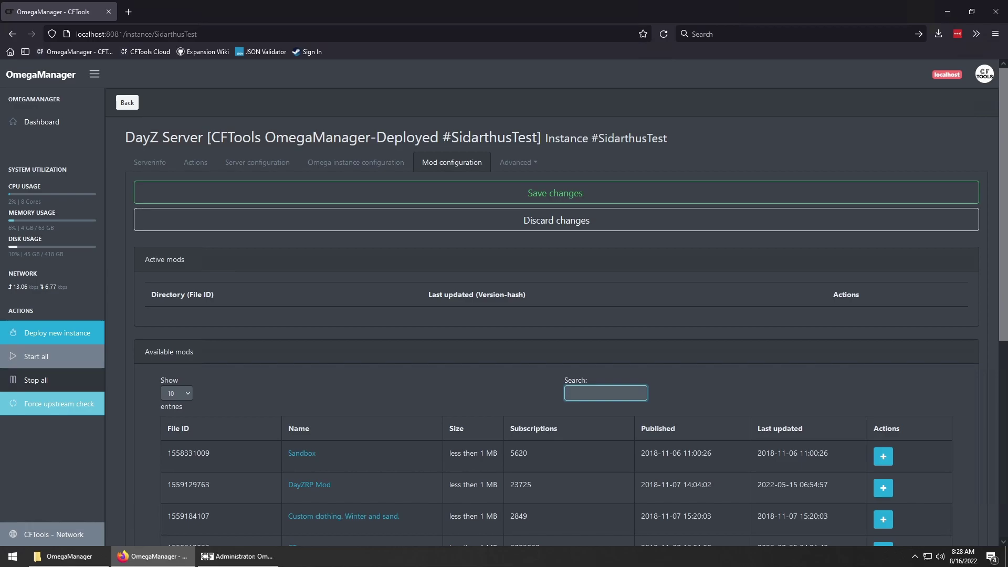
type("CF")
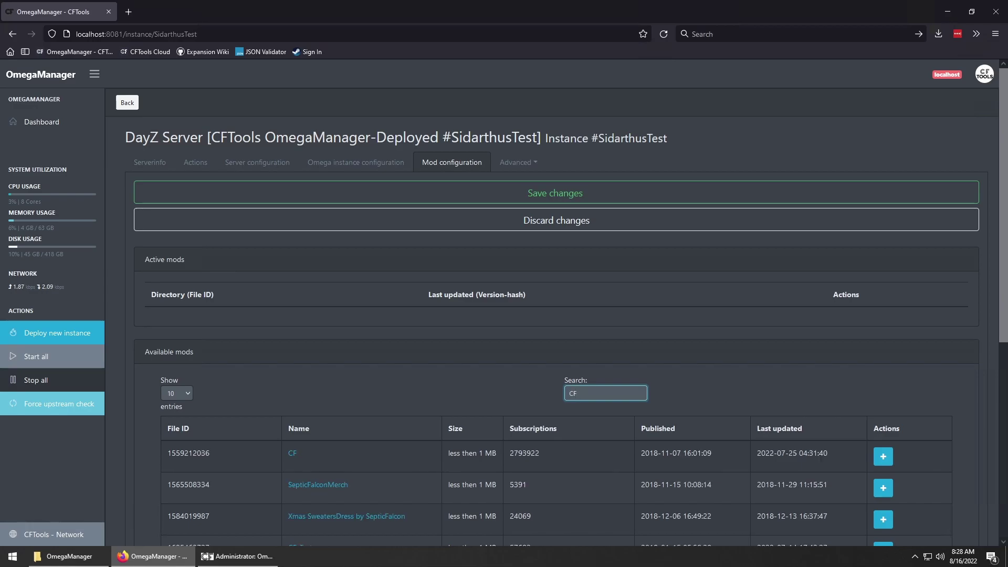
left_click(883, 457)
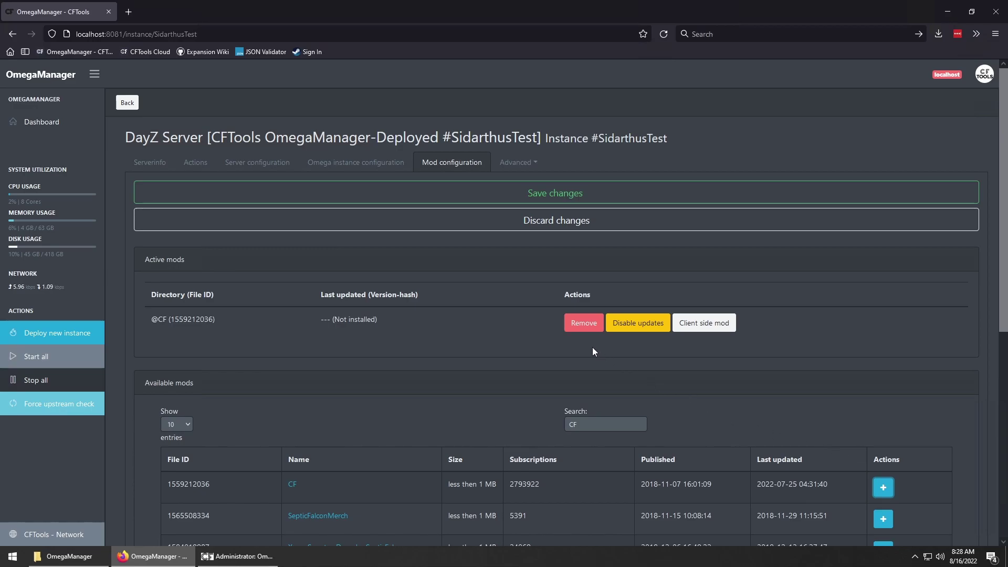
left_click(538, 189)
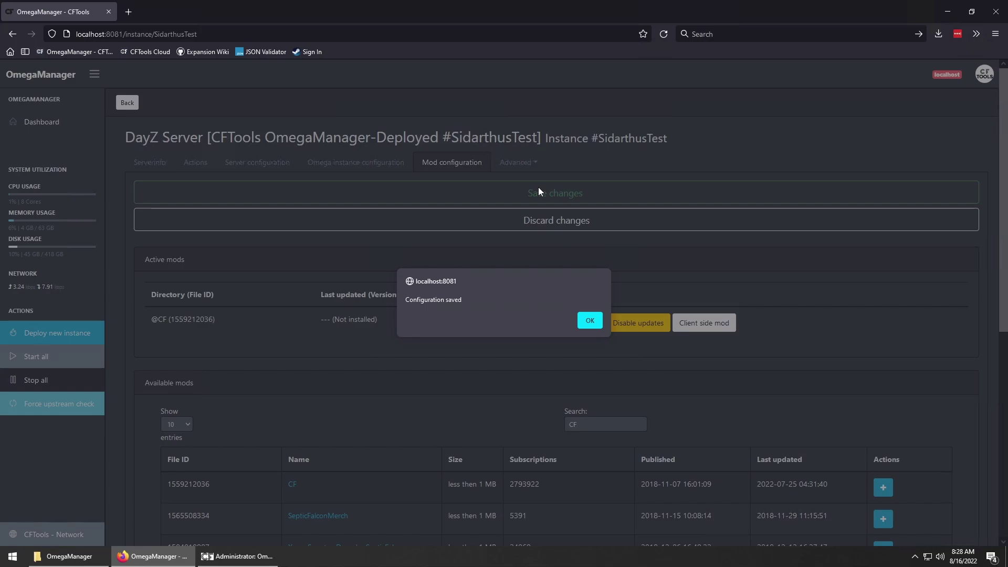
left_click(590, 321)
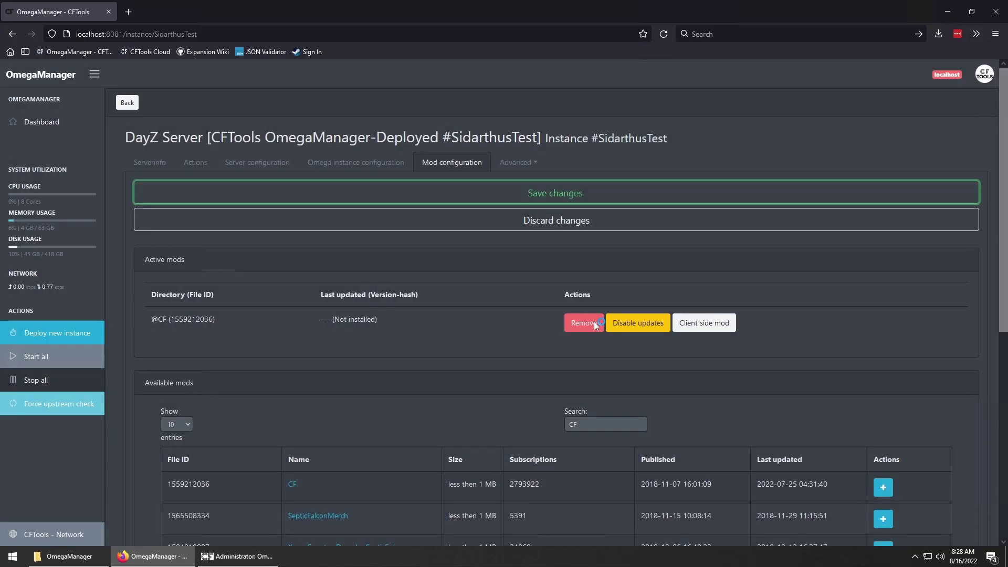
- Install the untracked CF mod, start the SidarthusTest server past the firewall alert, and minimize the remote desktop
left_click(43, 126)
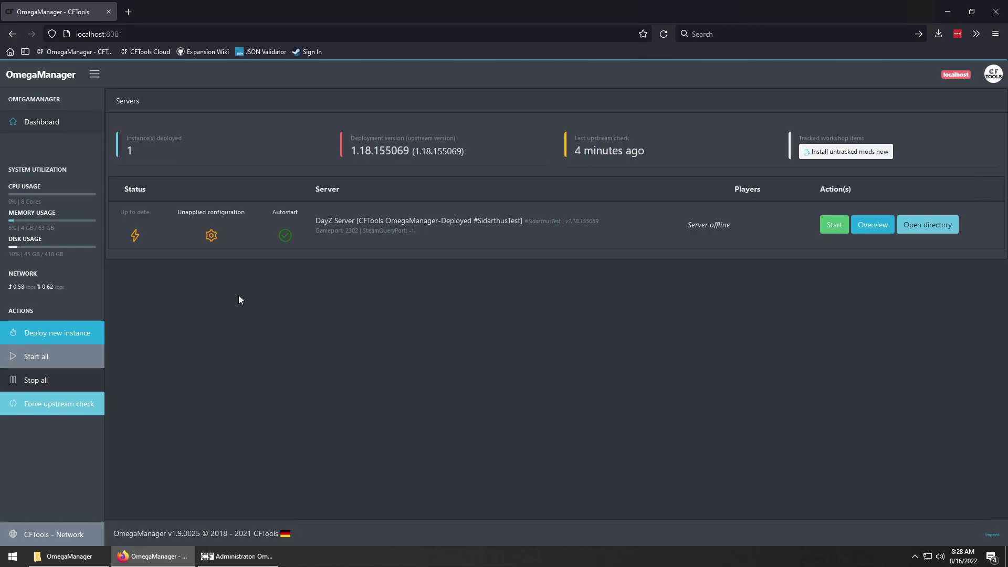
left_click(815, 151)
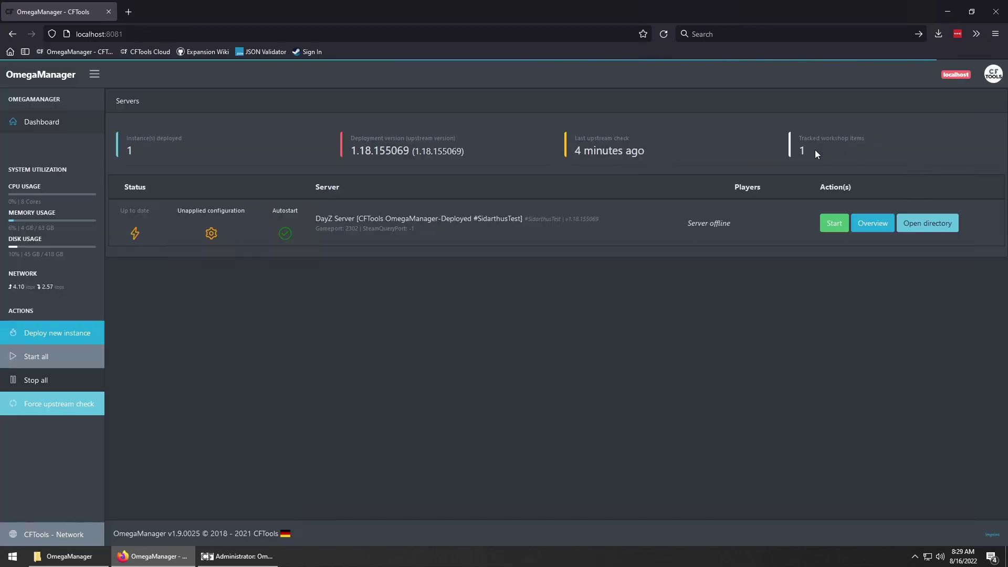
left_click(835, 223)
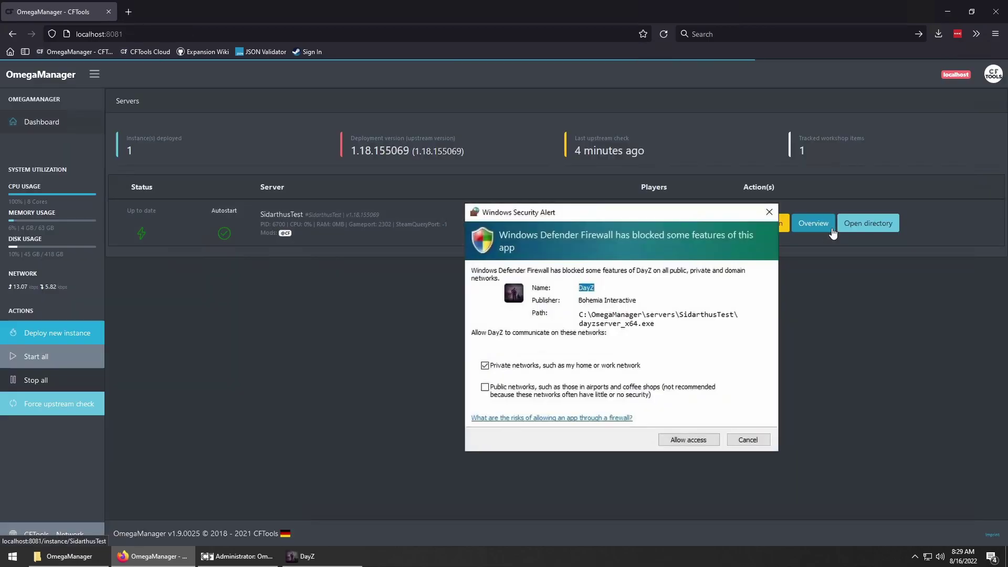
key("Return")
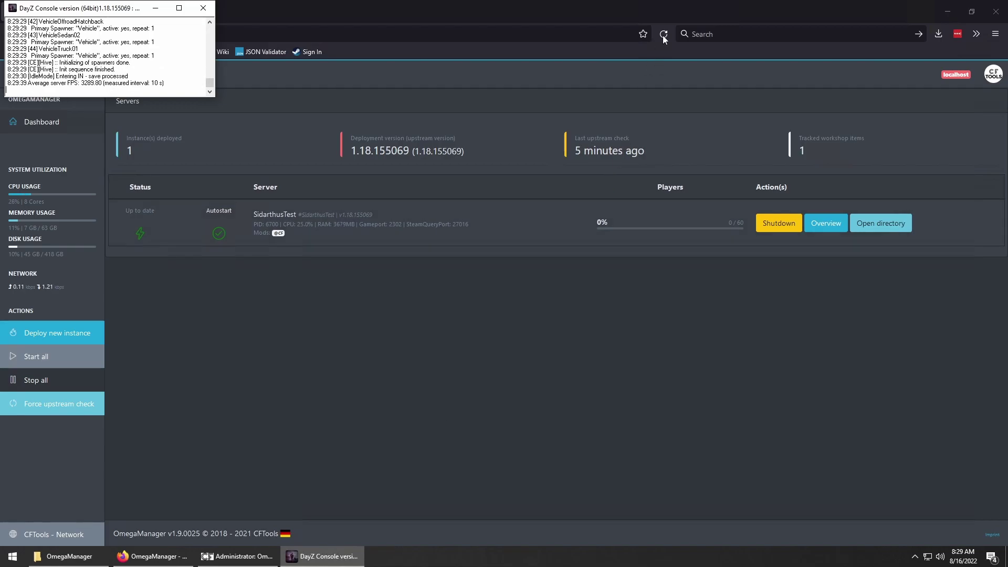
mouse_move(672, 4)
left_click(609, 6)
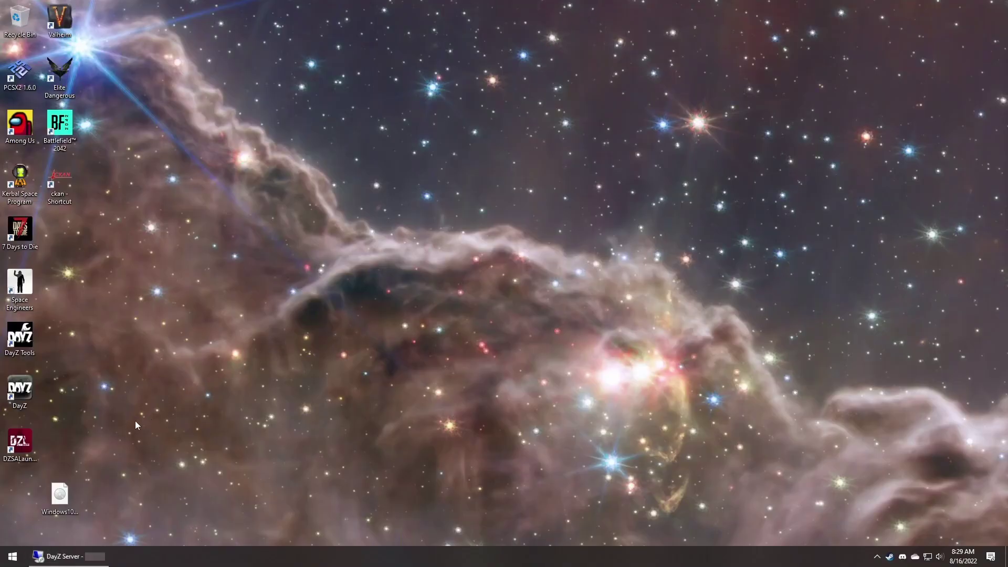
- Register the server on DZSA Launcher's Promote Your Server page by checking the pasted IP:27016, then close the browser
left_click(20, 444)
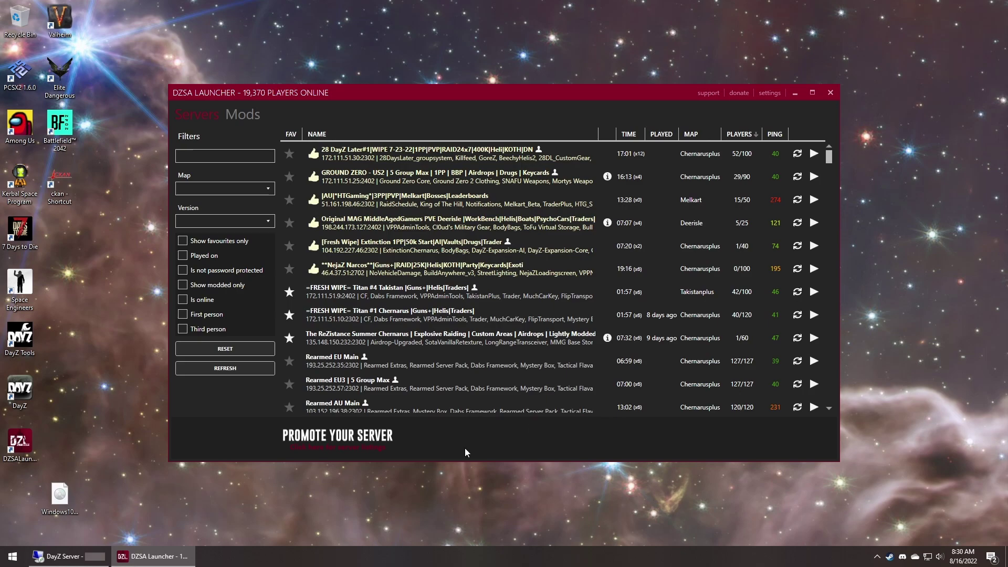
left_click(336, 448)
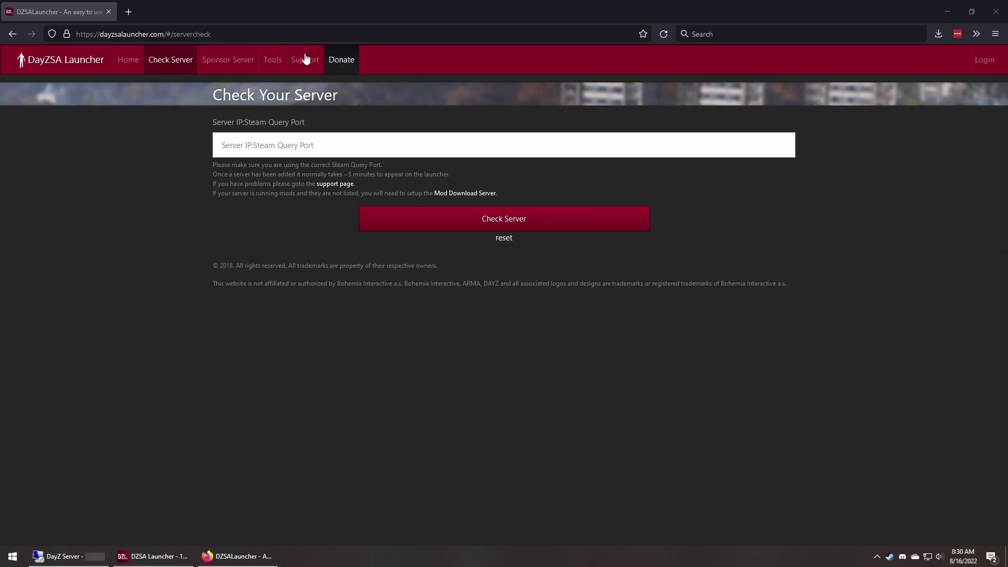
left_click(322, 147)
key("ctrl+v")
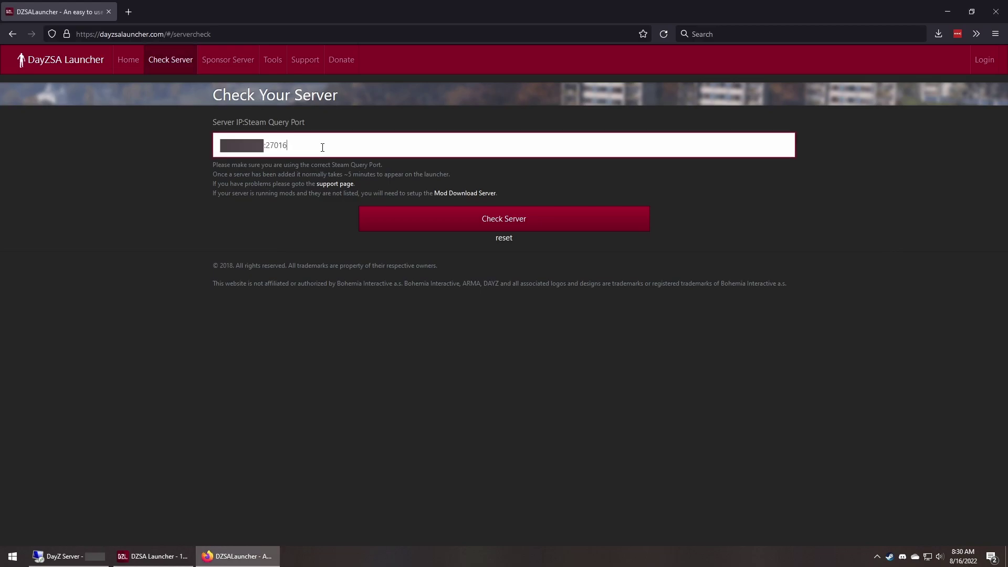
left_click(451, 210)
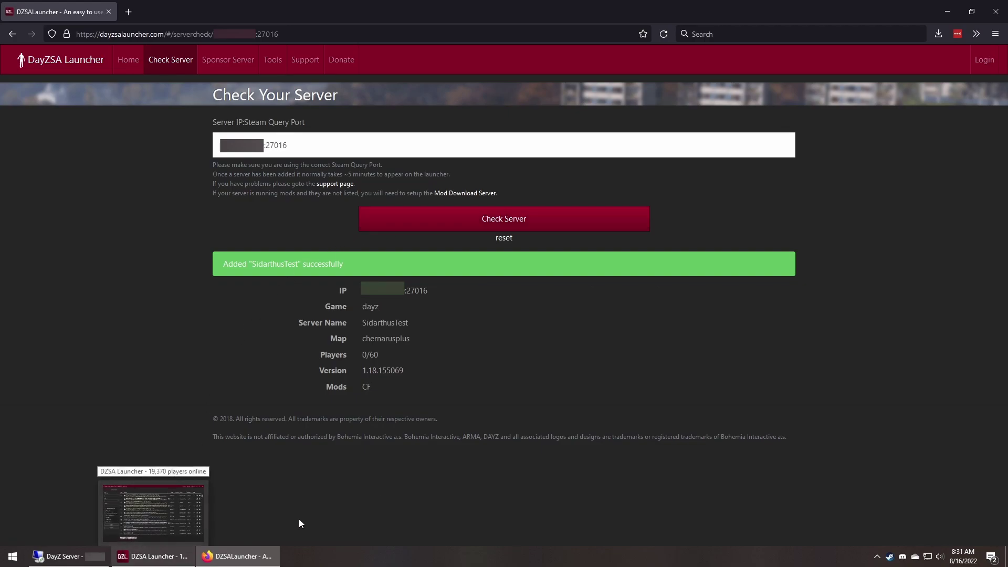
left_click(996, 12)
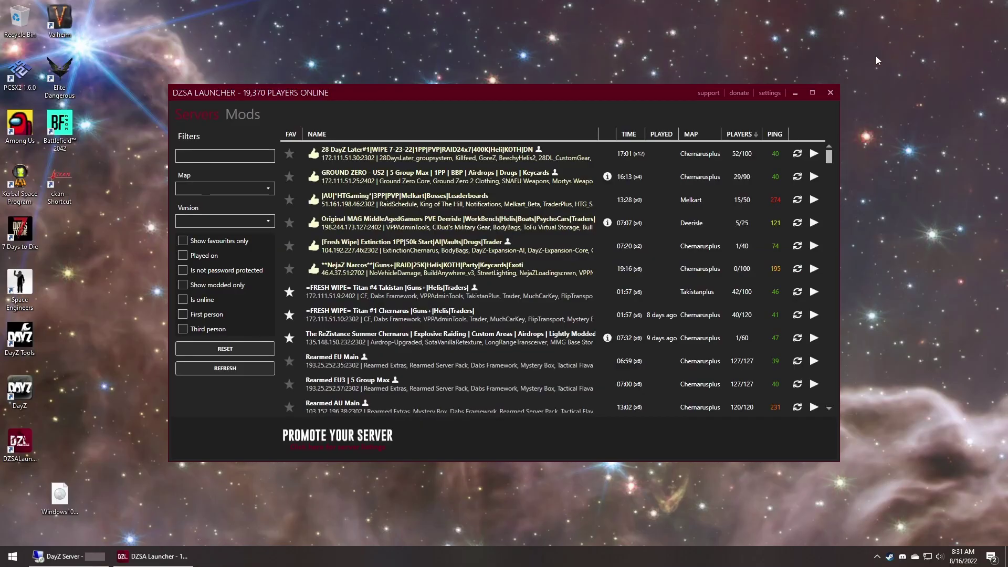
- Restart DZSA Launcher, filter the server list for SidarthusTest, and play it in DayZ
left_click(830, 93)
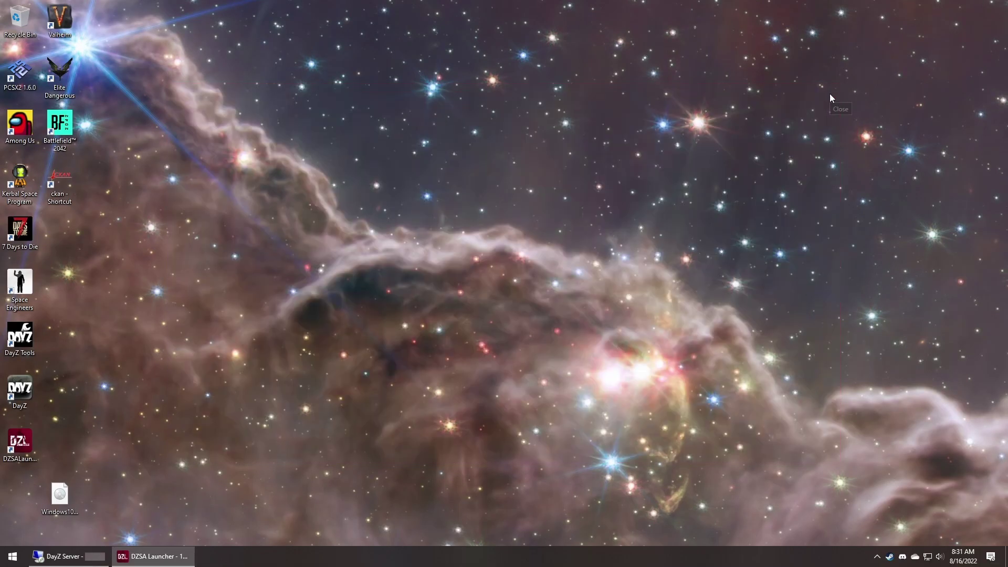
left_click(30, 445)
double_click(31, 446)
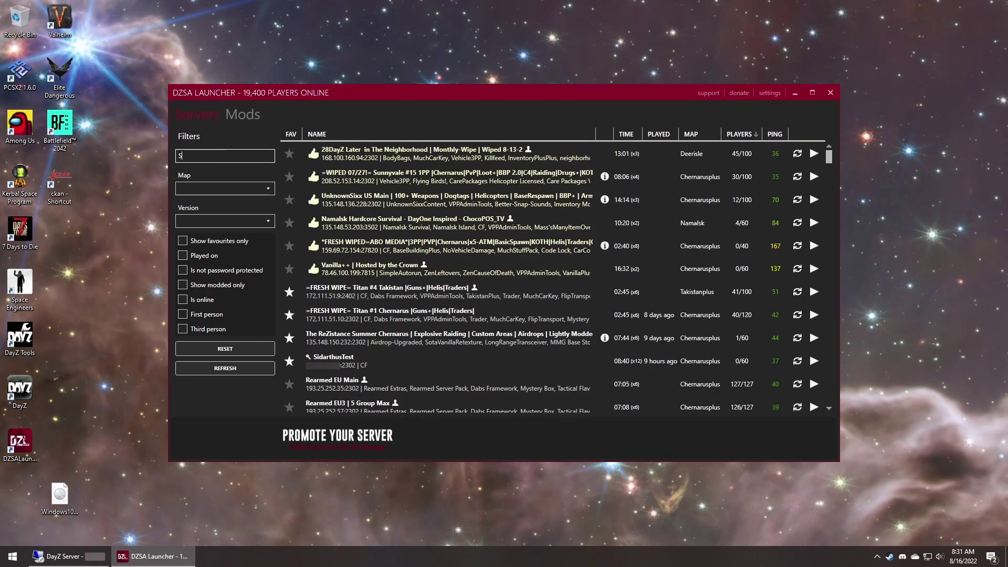
type("idarth")
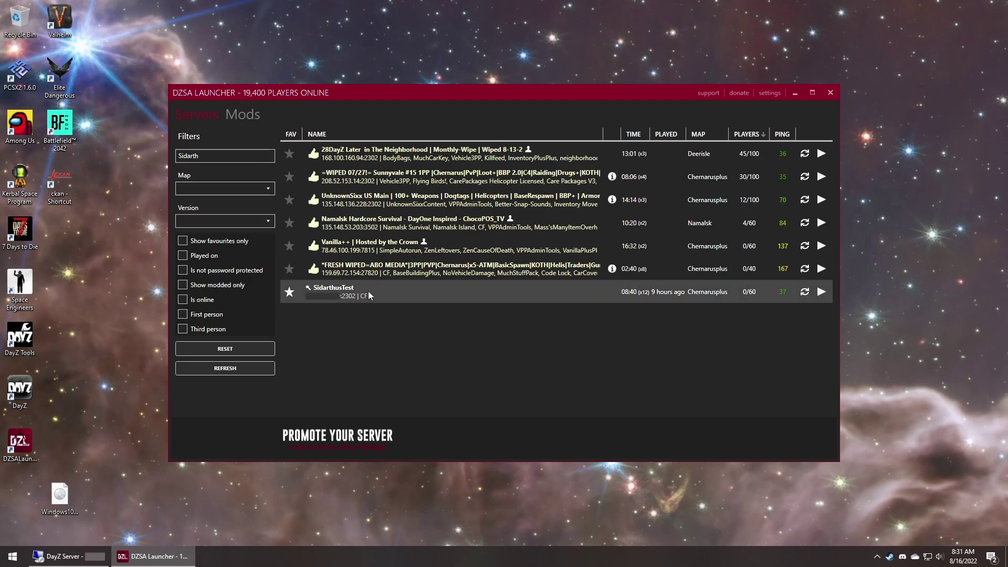
left_click(822, 292)
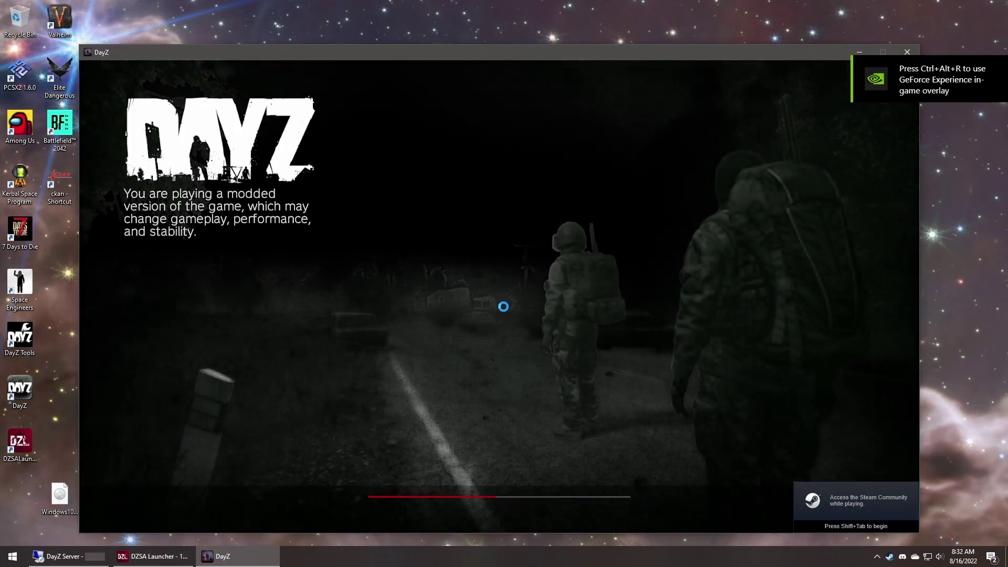